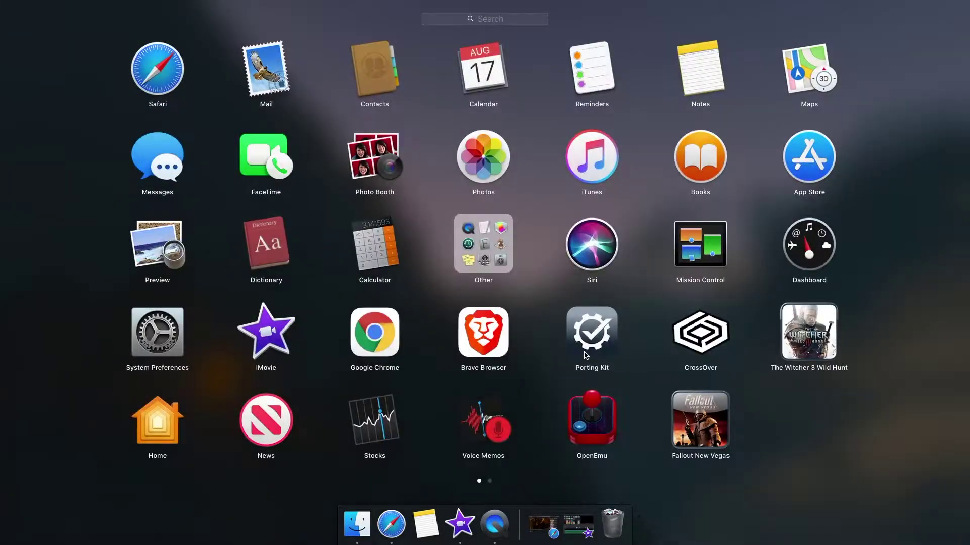
Close Launchpad to get back to the desktop
left_click(797, 350)
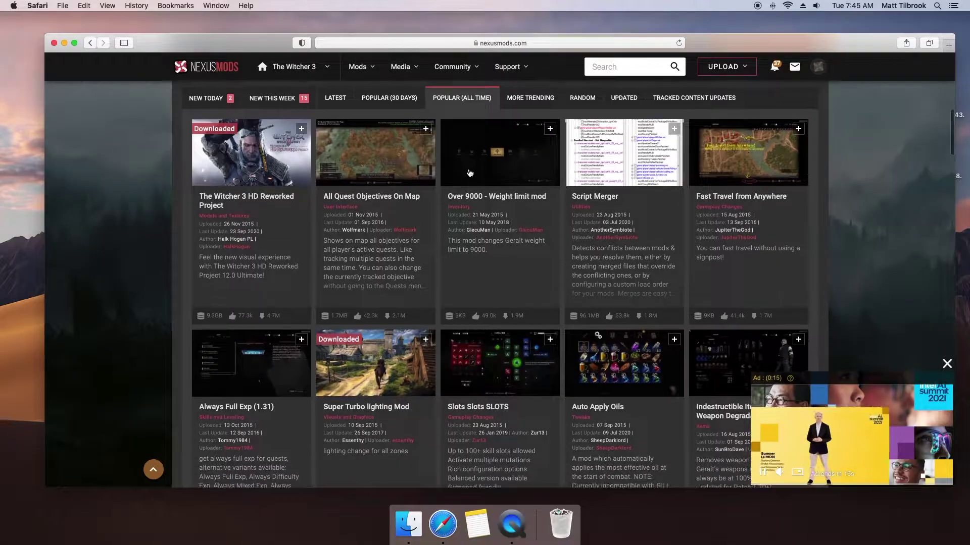
Browse the Popular (All Time) mods, view the REGISTER sign-up page, then return to the homepage
scroll(470, 173, "down", 2)
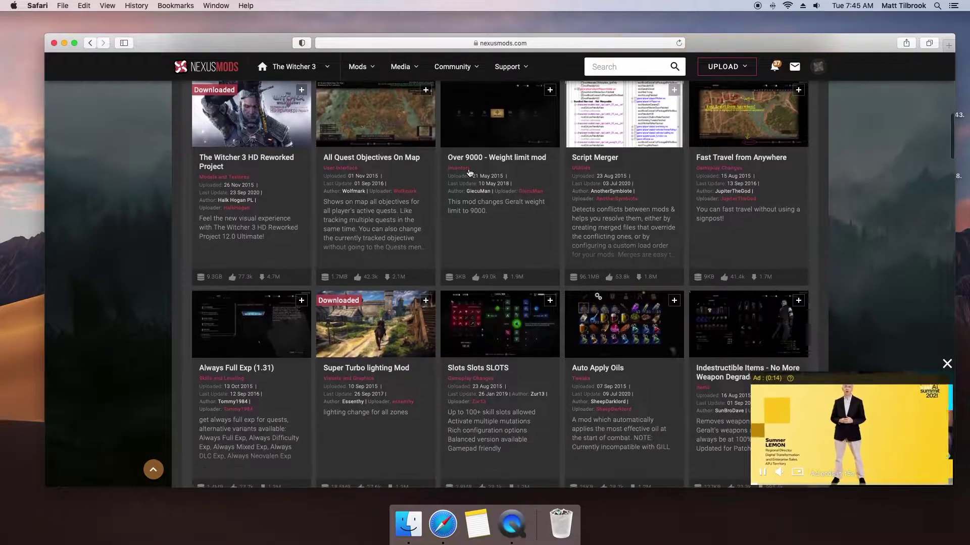
scroll(469, 173, "down", 5)
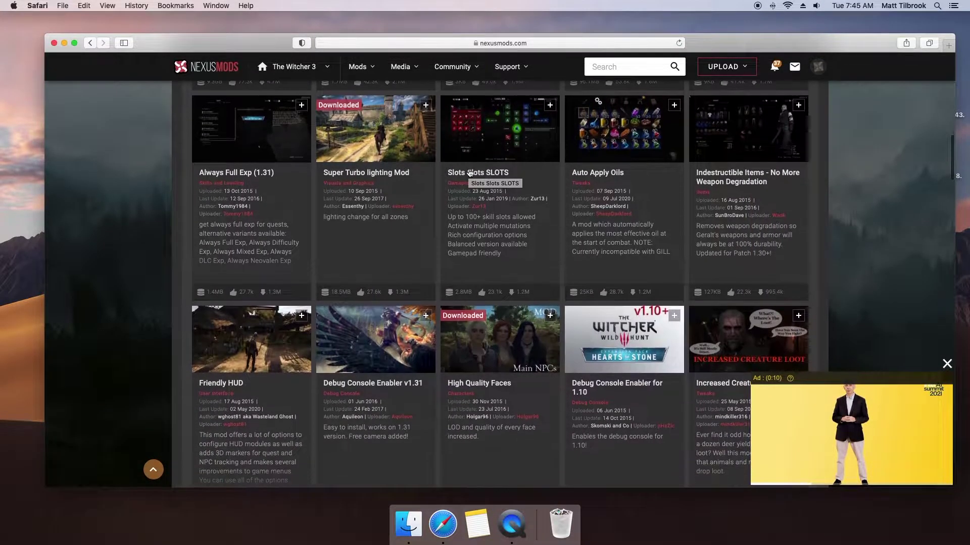
scroll(469, 173, "down", 9)
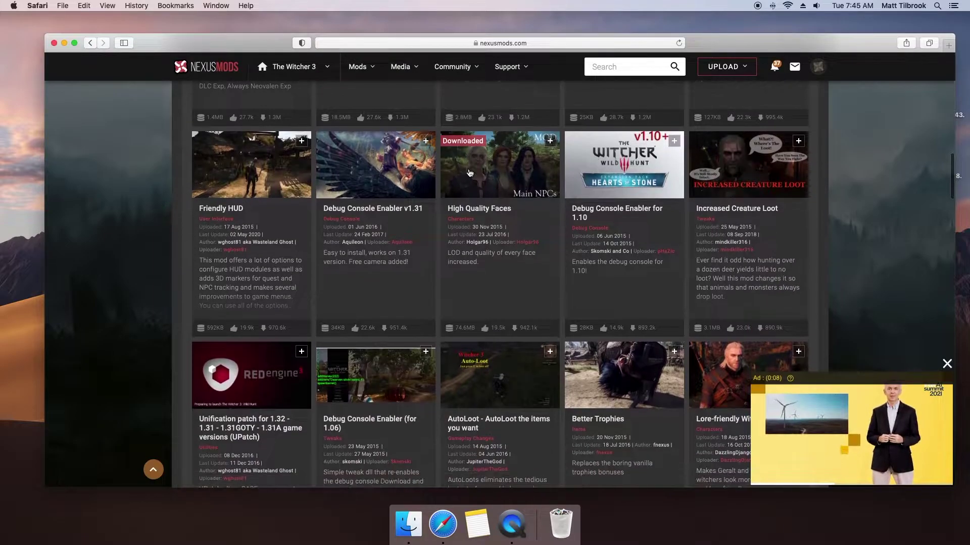
scroll(469, 173, "down", 8)
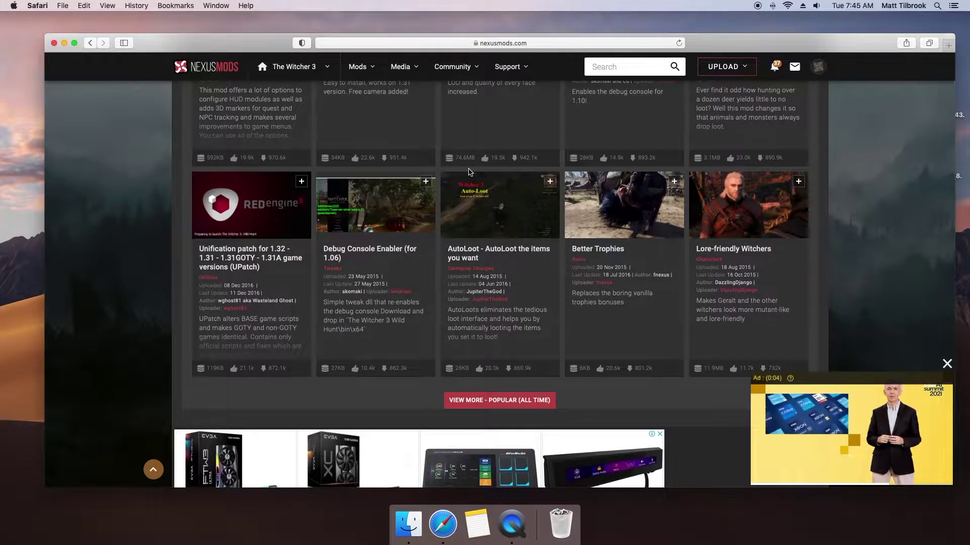
scroll(469, 173, "up", 20)
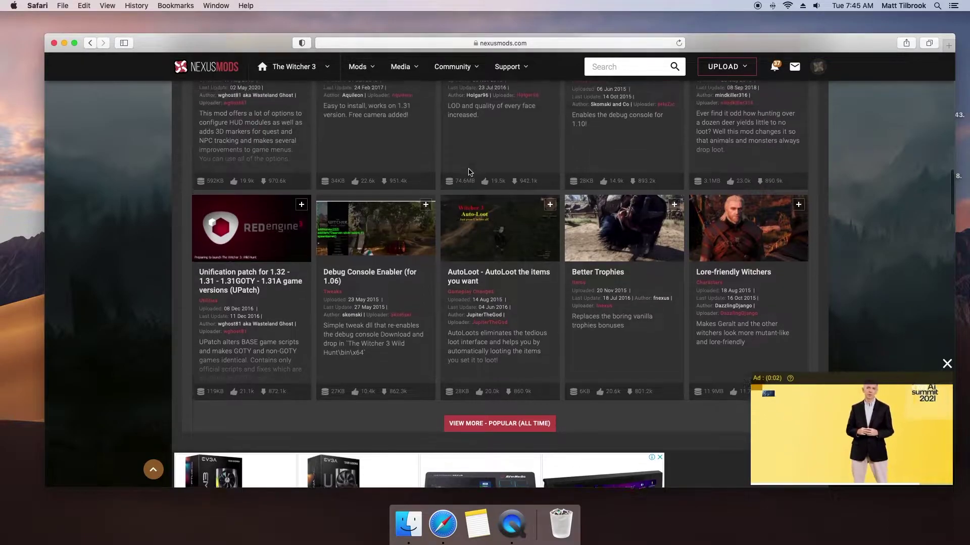
scroll(469, 172, "up", 6)
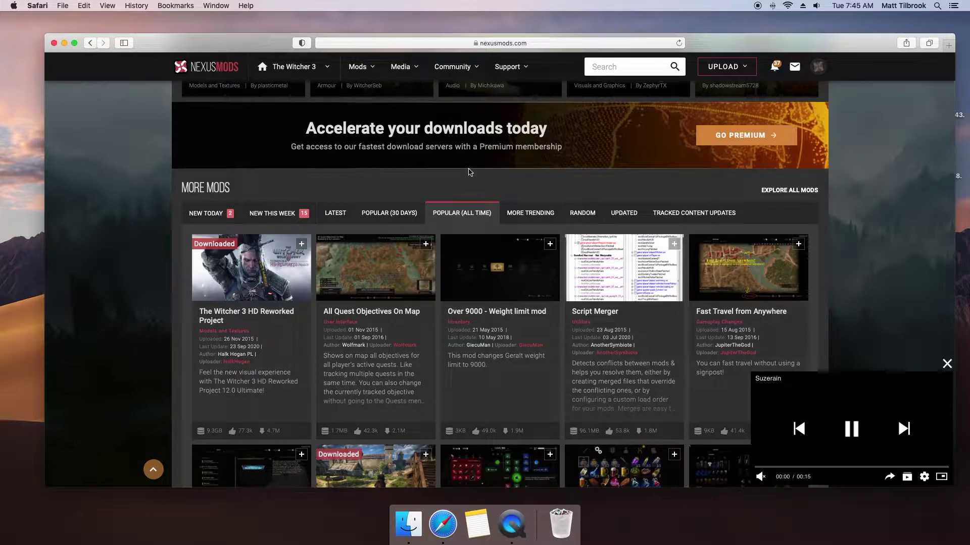
scroll(469, 172, "up", 5)
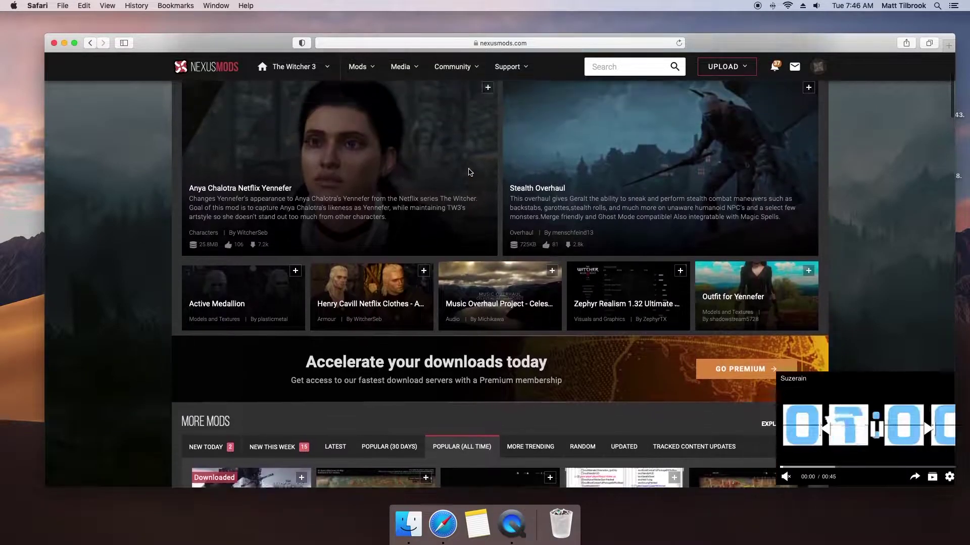
scroll(469, 172, "up", 2)
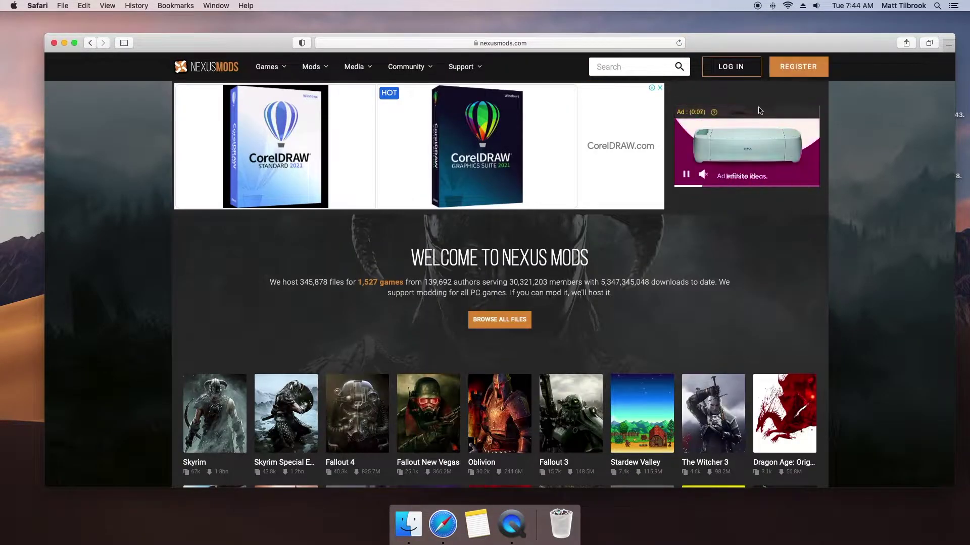
left_click(782, 69)
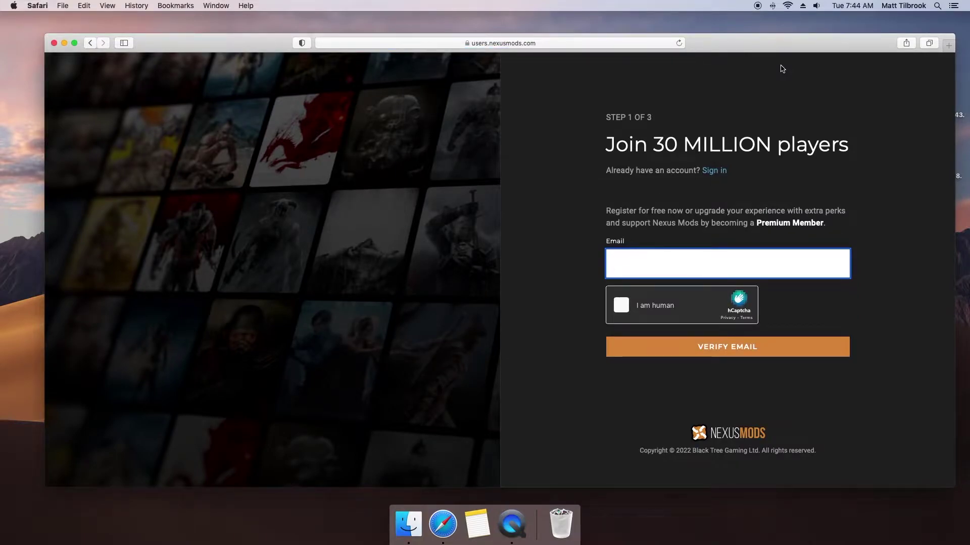
left_click(89, 43)
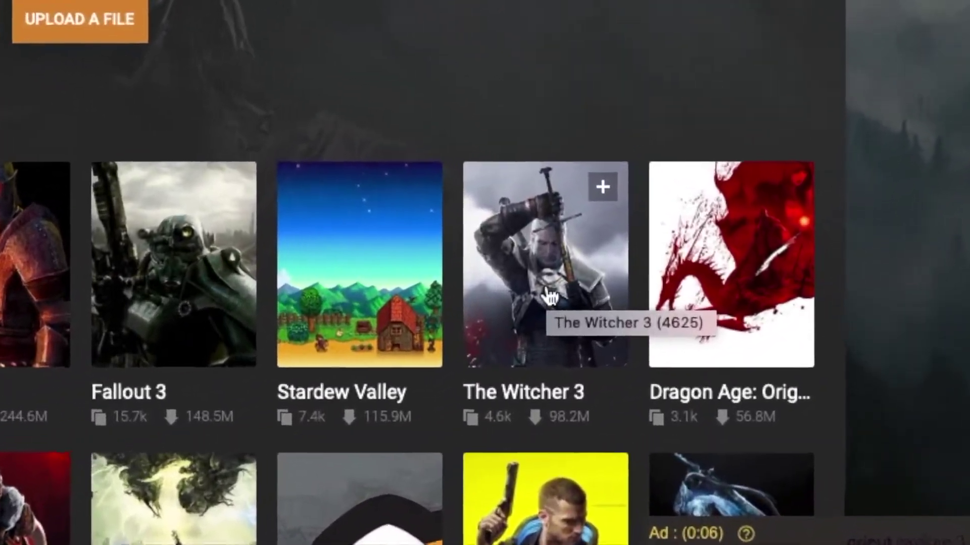
Open The Witcher 3 mods, list Popular (All Time) mods, and focus the site search box
left_click(596, 293)
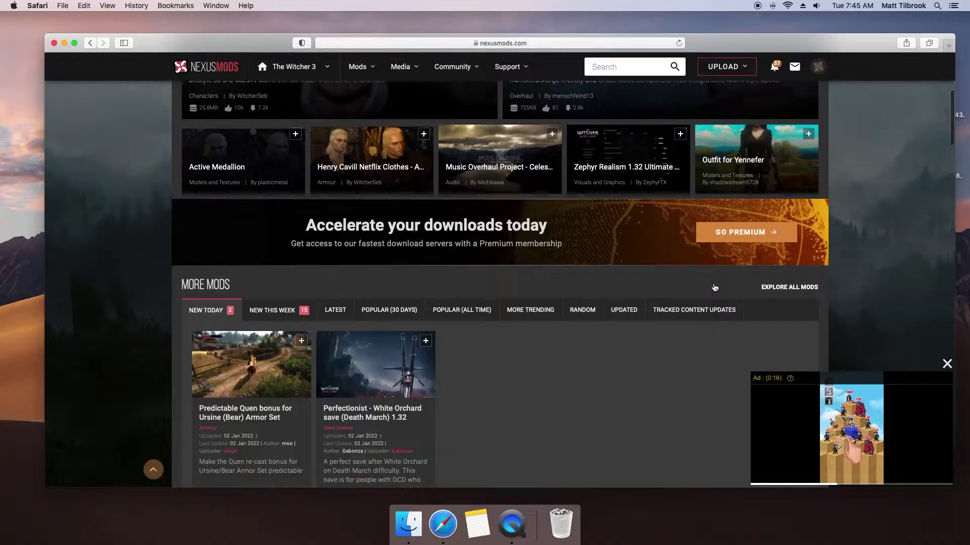
scroll(715, 288, "down", 1)
scroll(715, 288, "down", 3)
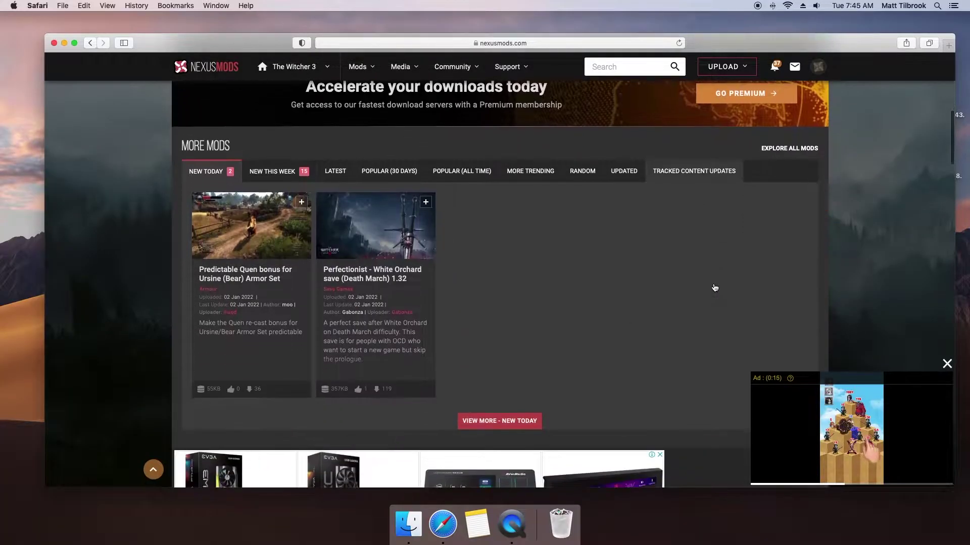
left_click(470, 173)
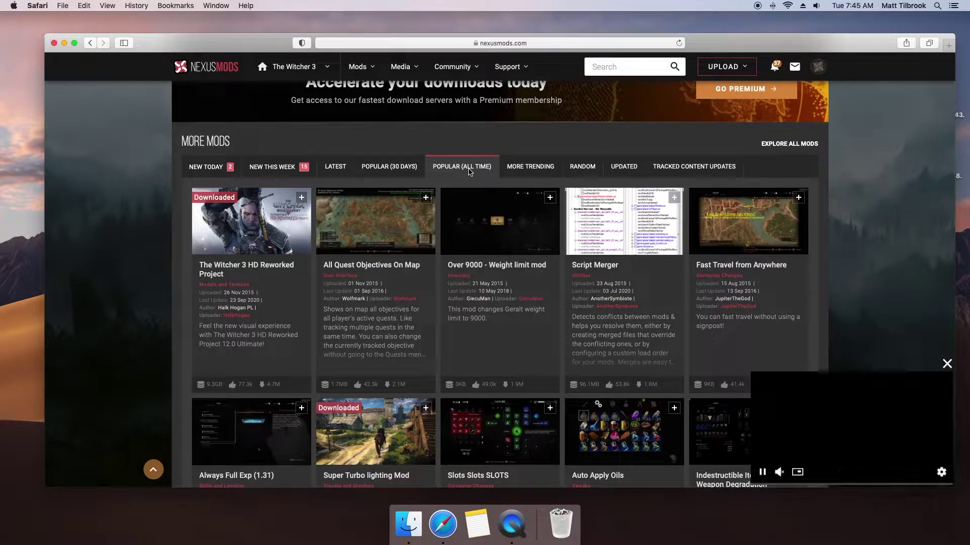
scroll(580, 152, "up", 6)
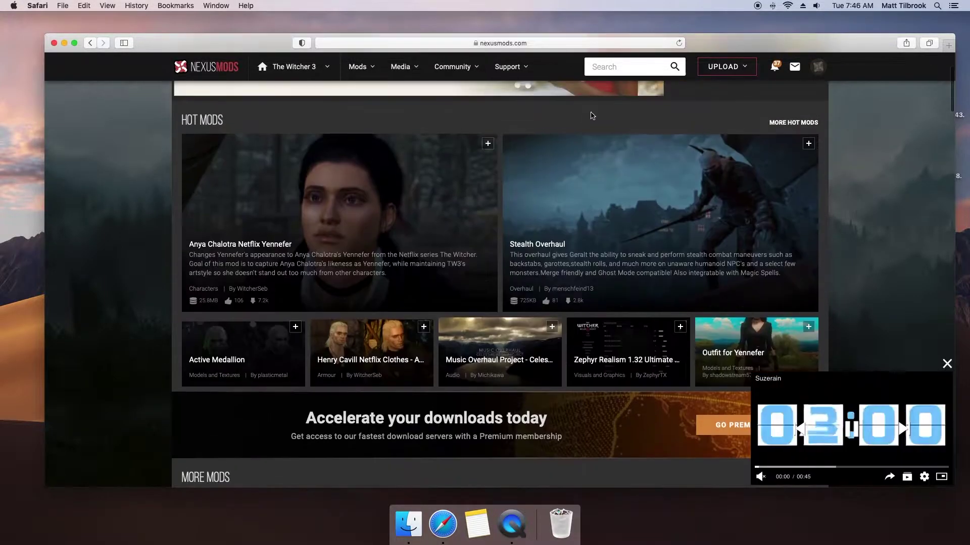
left_click(606, 68)
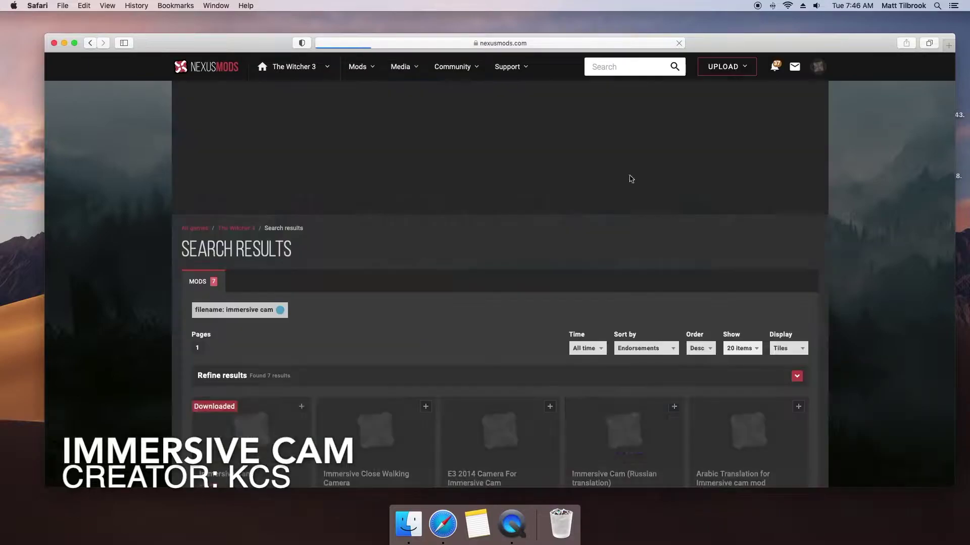
scroll(640, 213, "down", 5)
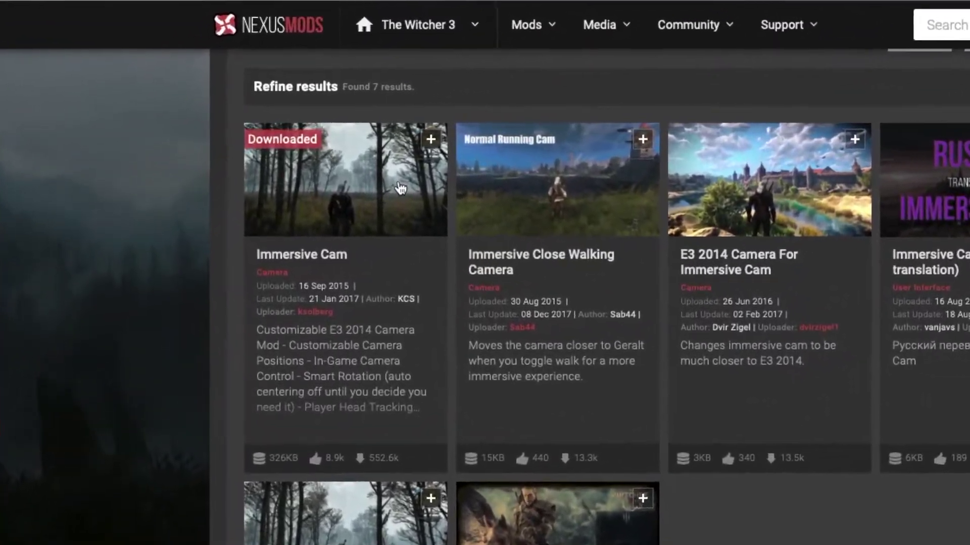
left_click(312, 169)
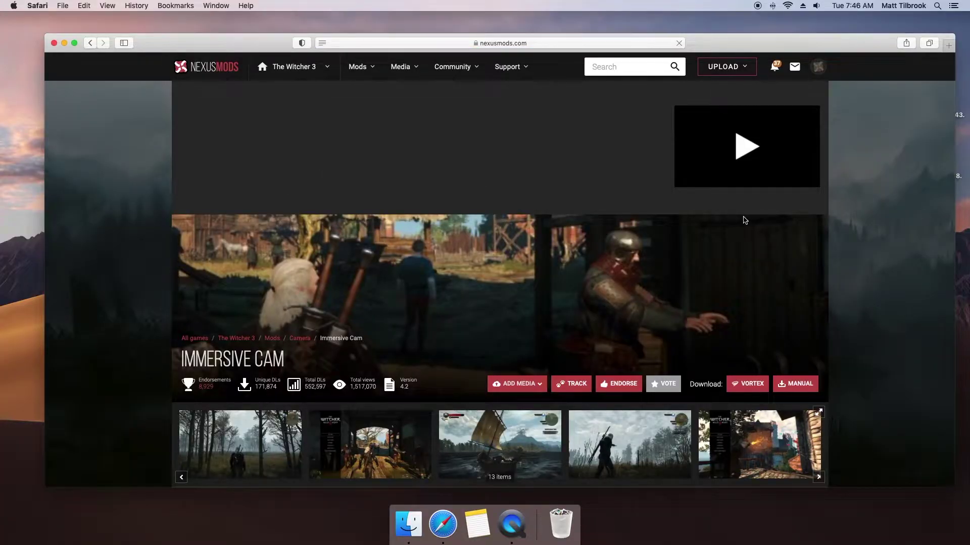
scroll(745, 220, "down", 3)
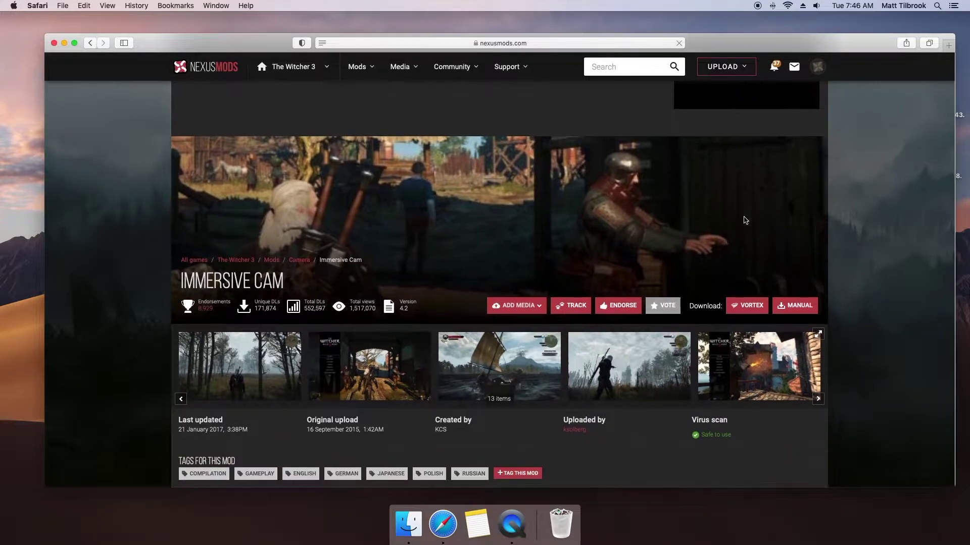
scroll(745, 220, "down", 5)
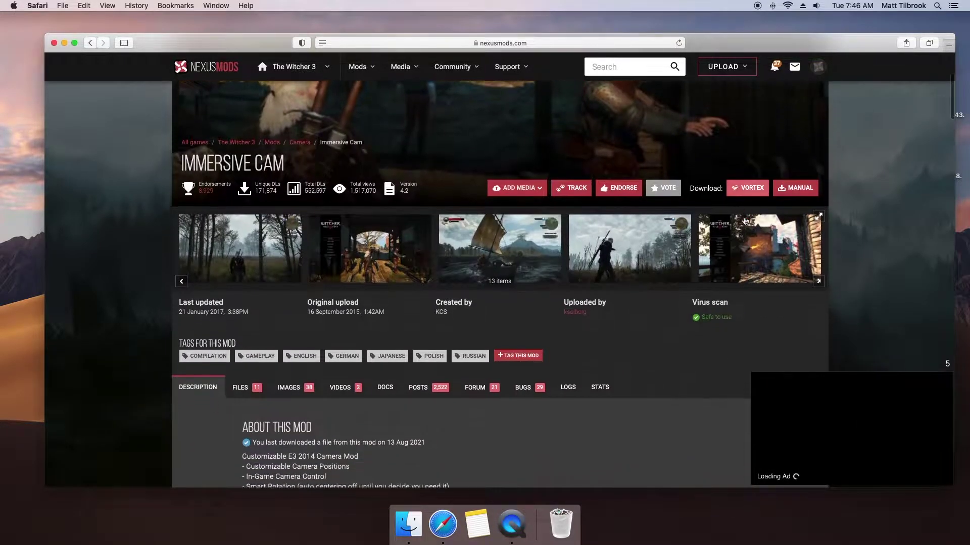
scroll(745, 220, "down", 5)
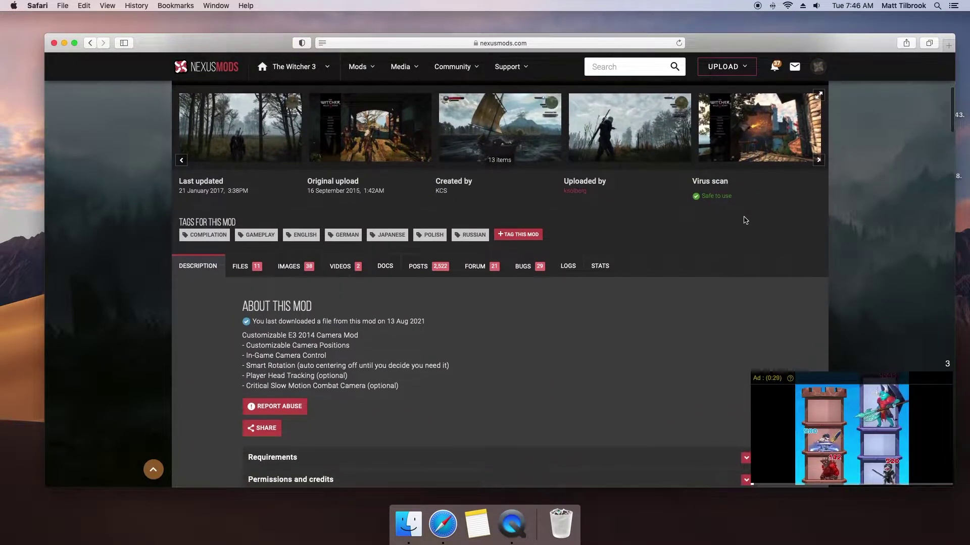
scroll(745, 220, "down", 5)
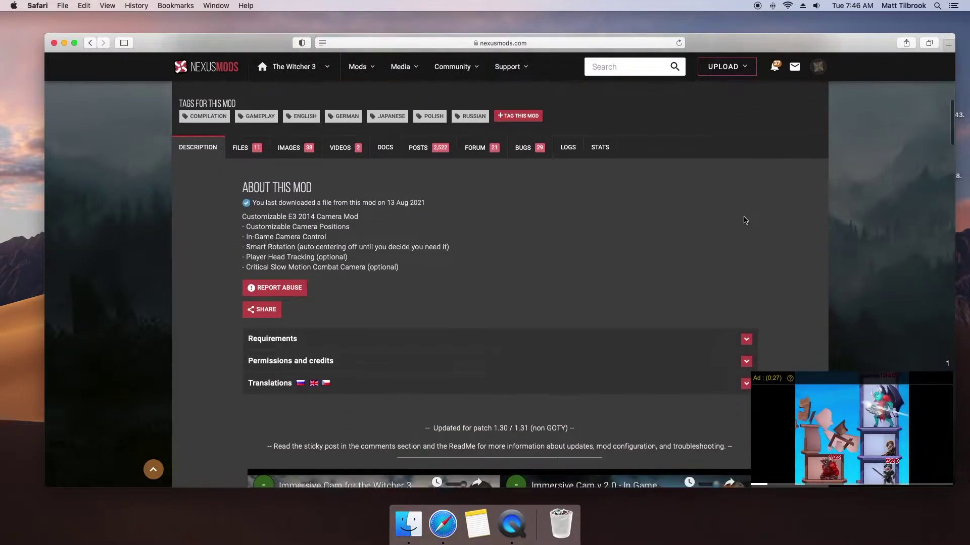
scroll(745, 220, "down", 5)
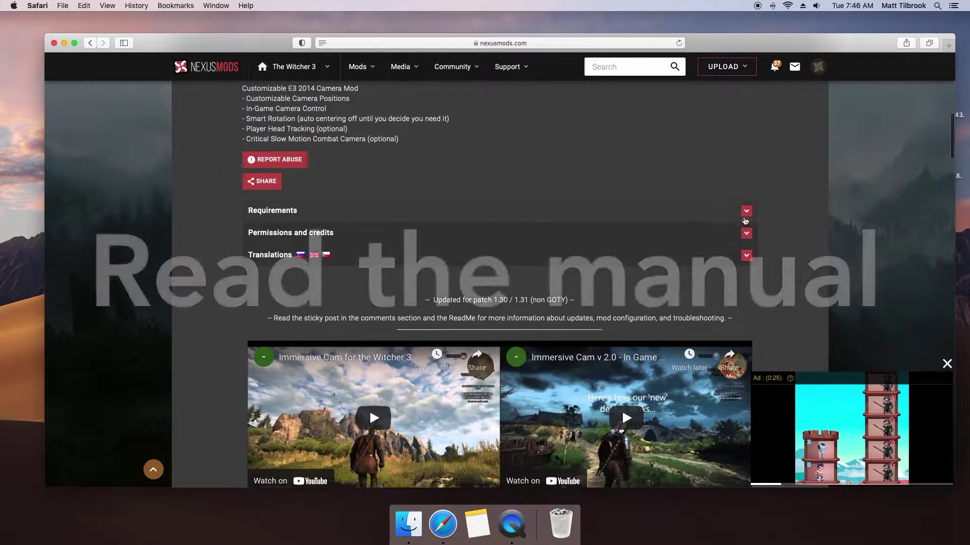
scroll(744, 220, "down", 8)
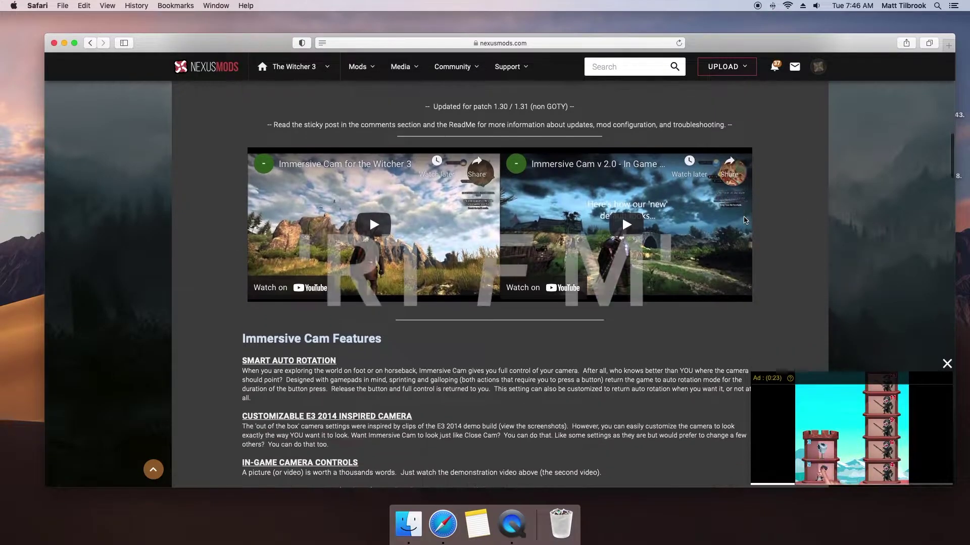
scroll(745, 220, "down", 5)
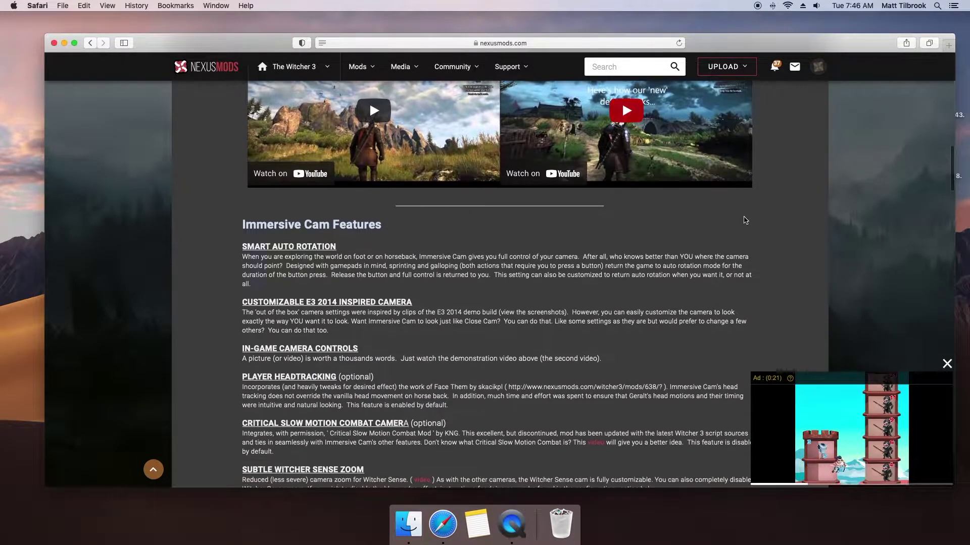
scroll(745, 220, "down", 5)
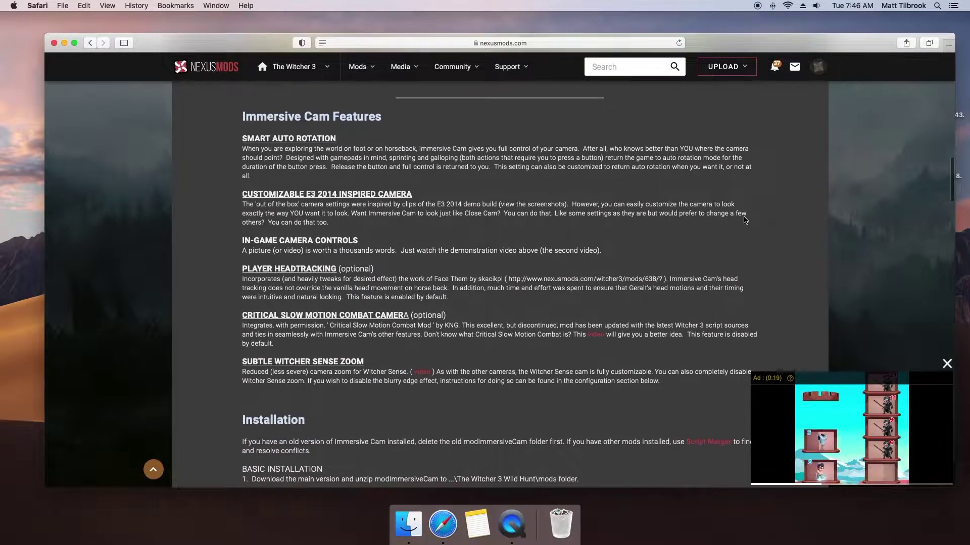
scroll(745, 220, "down", 3)
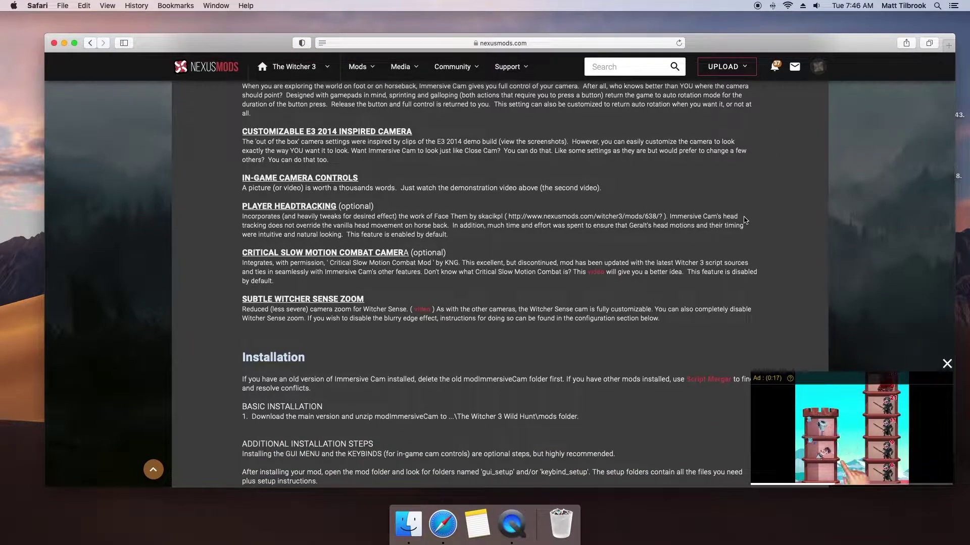
scroll(745, 220, "down", 1)
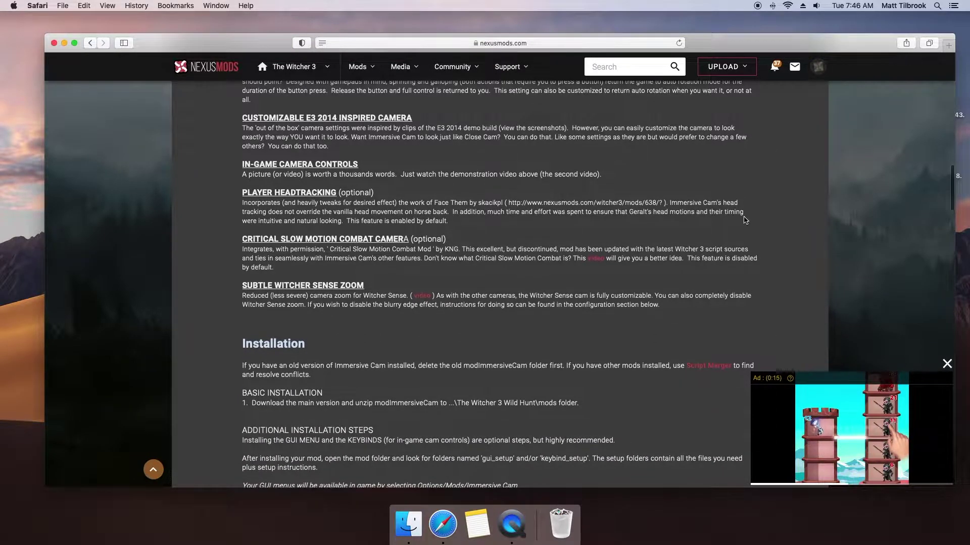
scroll(744, 221, "down", 4)
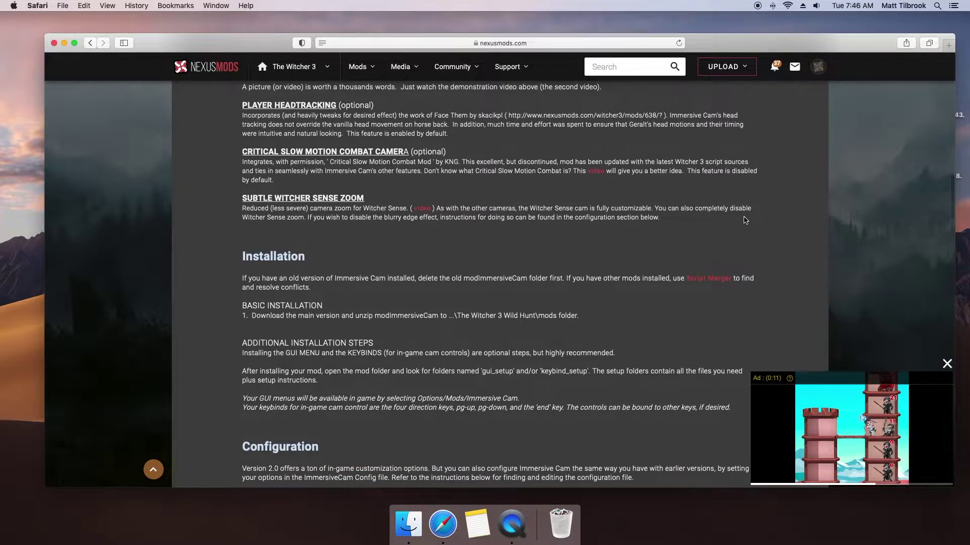
scroll(744, 220, "down", 4)
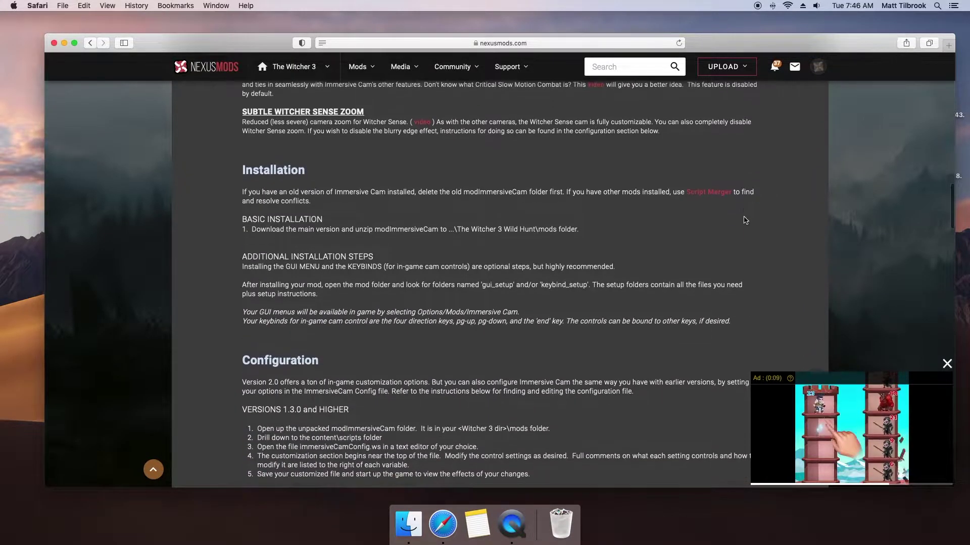
scroll(745, 220, "down", 2)
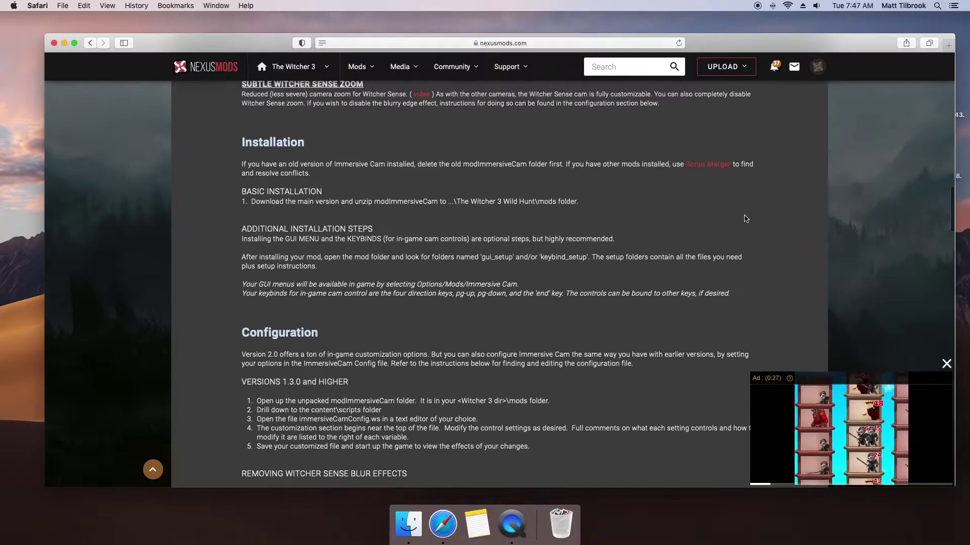
scroll(850, 186, "up", 2)
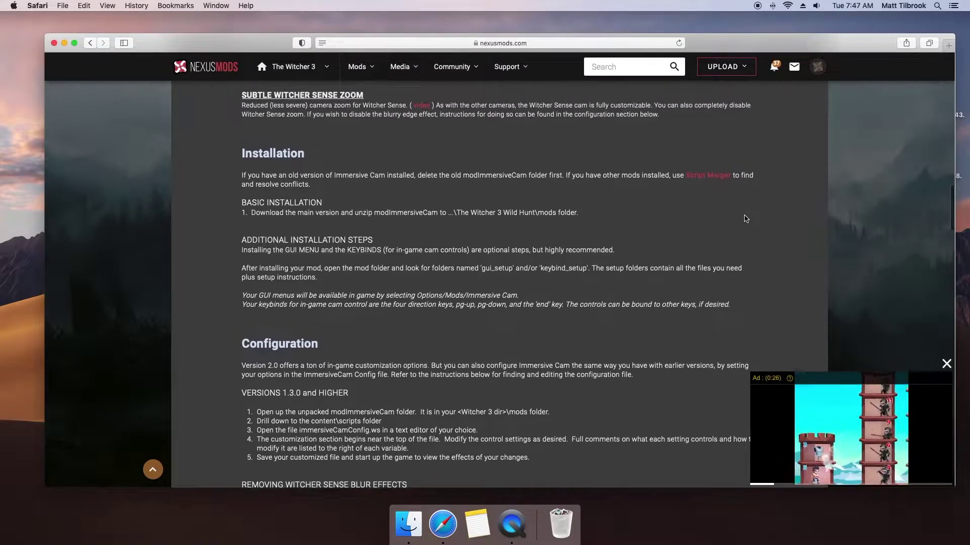
scroll(746, 218, "up", 5)
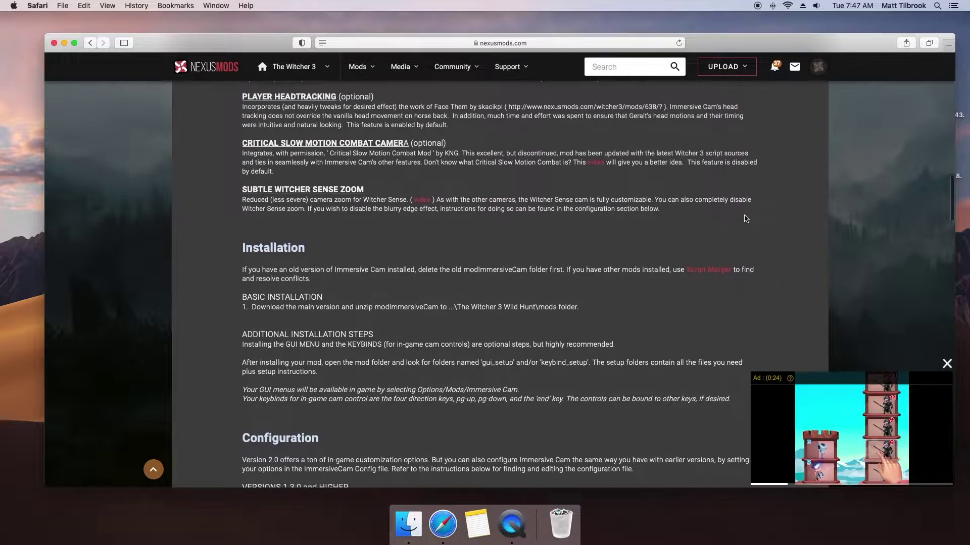
scroll(746, 218, "up", 6)
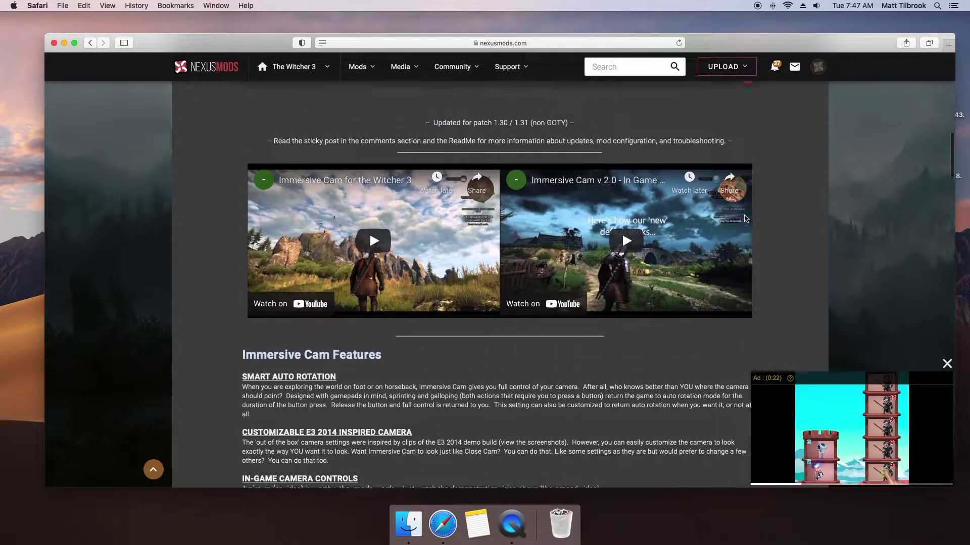
scroll(746, 218, "up", 6)
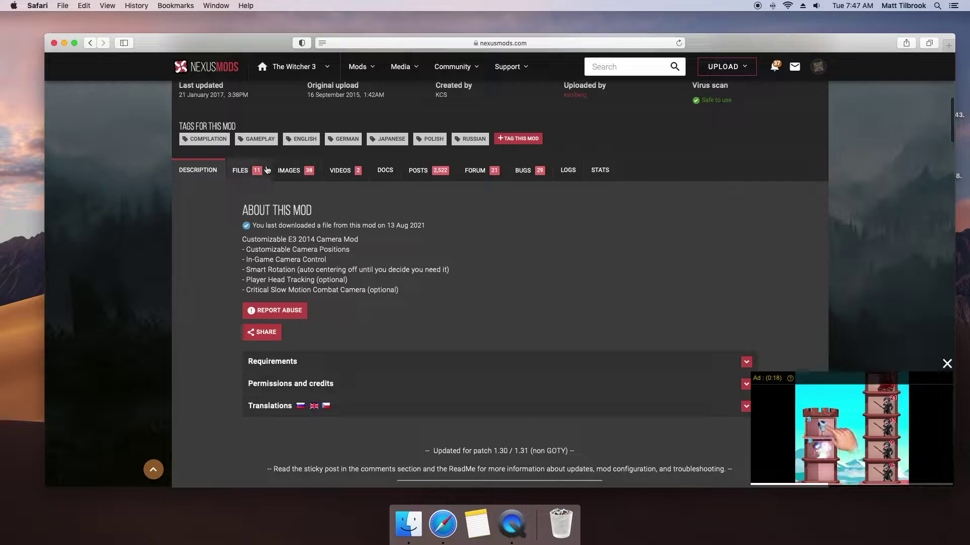
Download the Immersive Cam v 4.2 main file using the free Slow Download
left_click(266, 170)
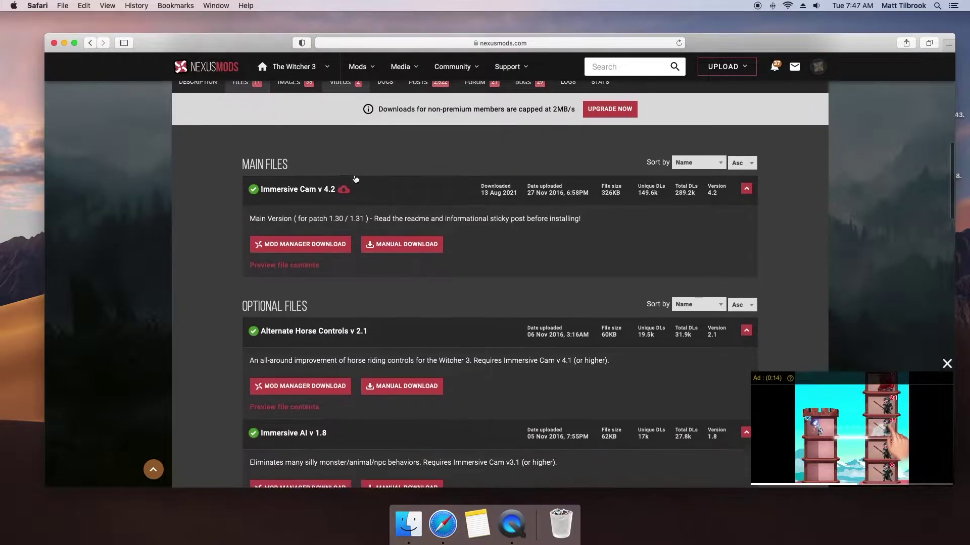
scroll(356, 179, "down", 2)
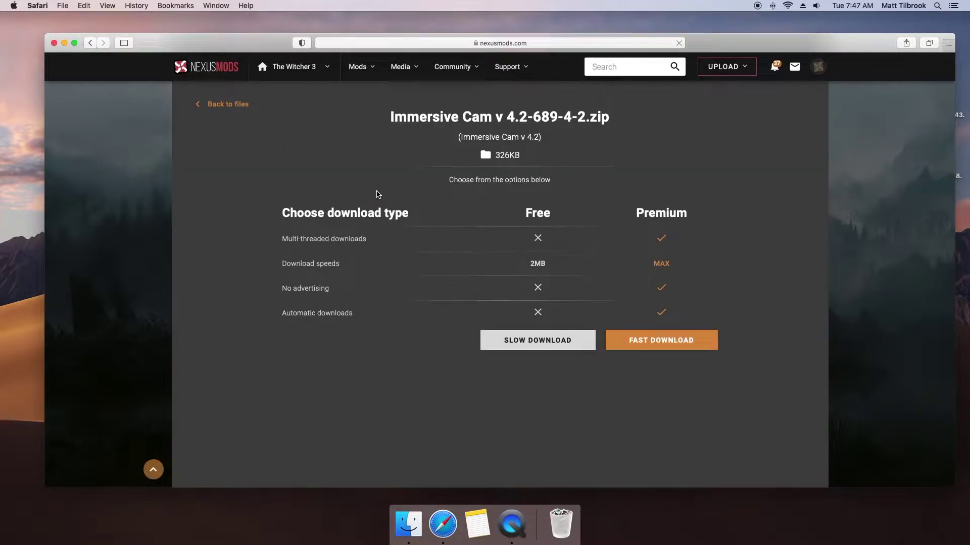
left_click(548, 343)
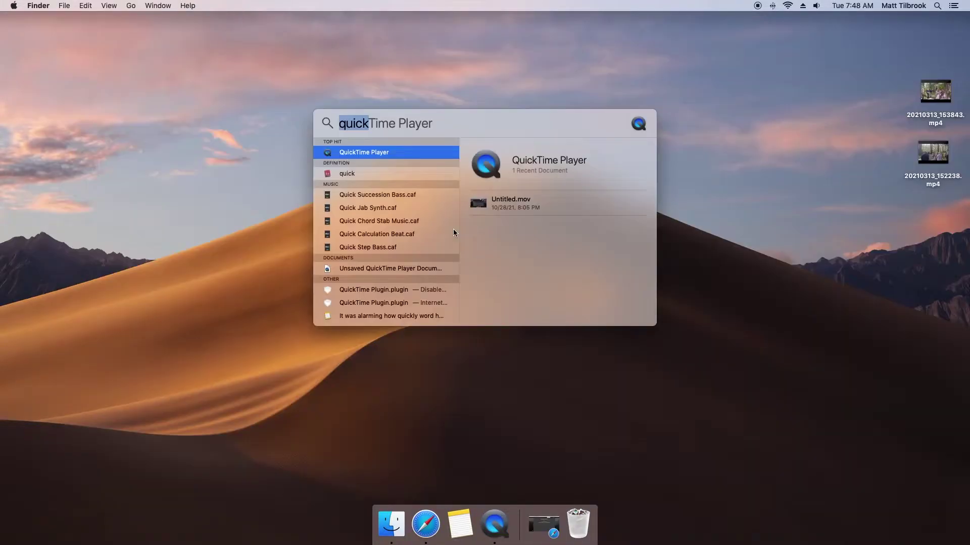
Launch Porting Kit via Spotlight and open The Witcher 3 port's C: drive from Advanced Tools
type("porting")
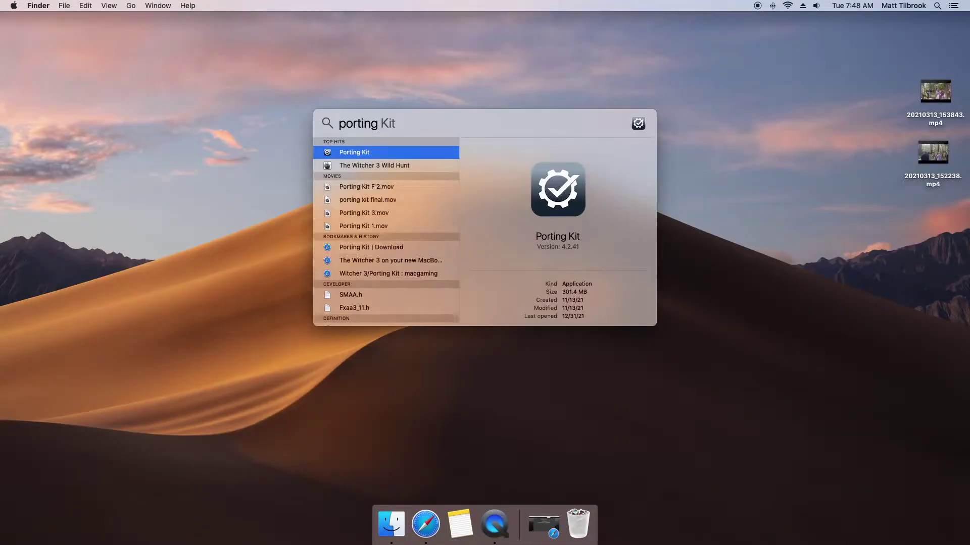
key("Return")
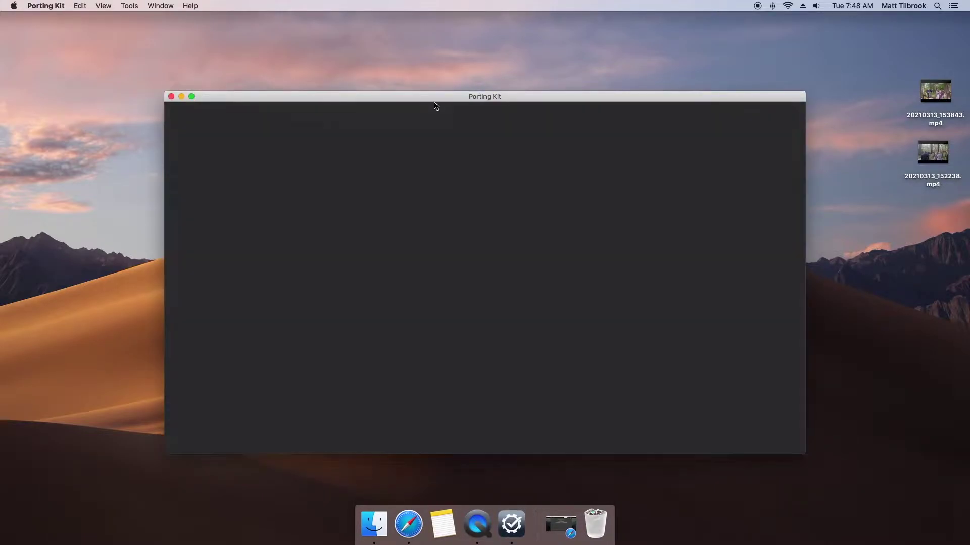
left_click_drag(435, 99, 405, 67)
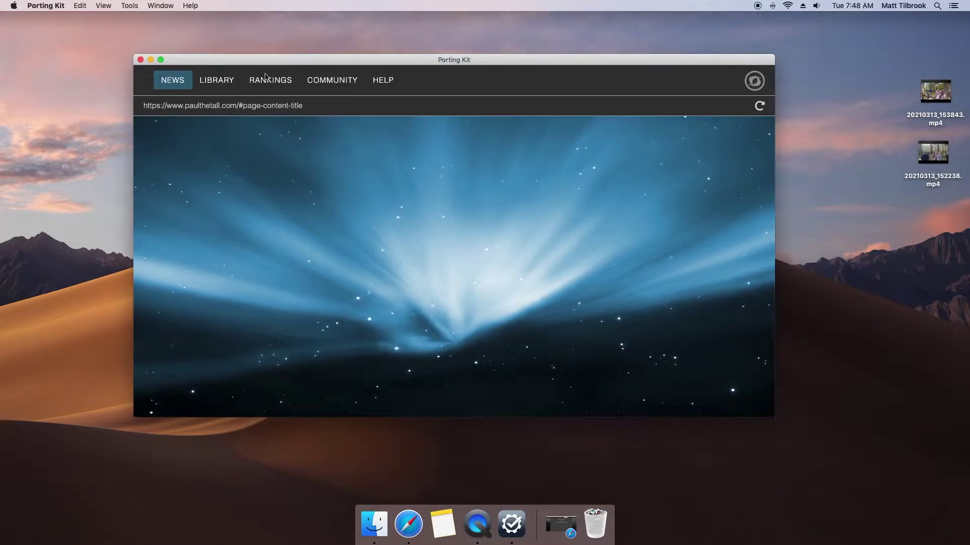
left_click(232, 86)
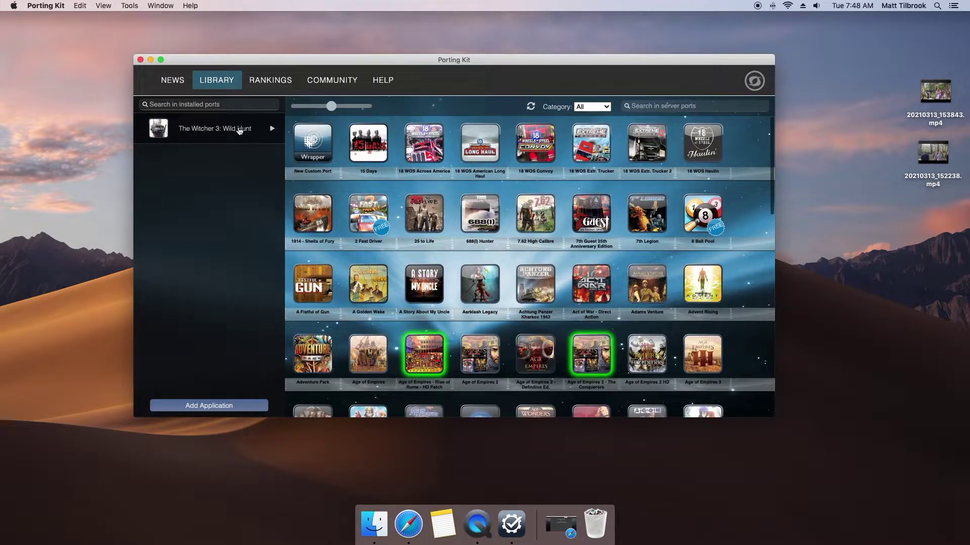
right_click(239, 131)
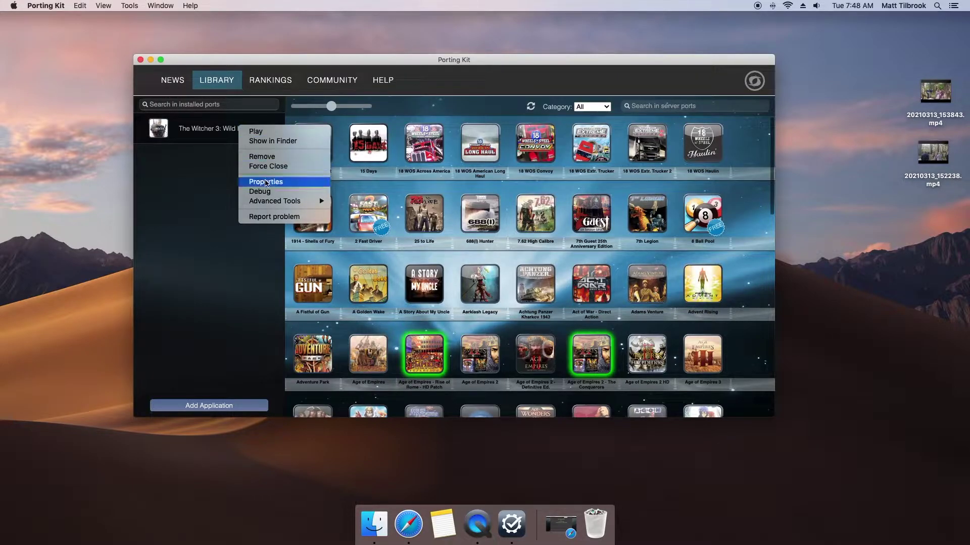
mouse_move(291, 203)
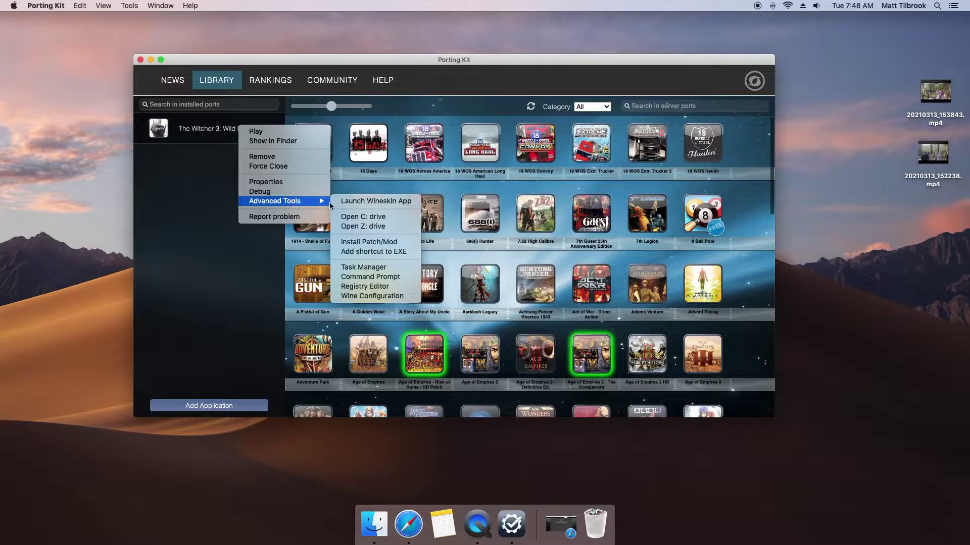
left_click(377, 220)
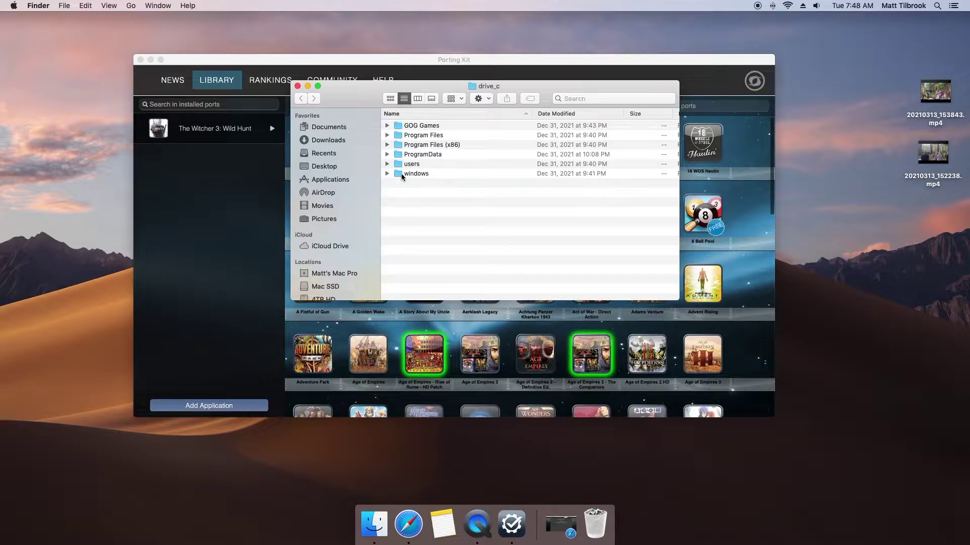
In GOG Games > The Witcher 3 Wild Hunt, create a new folder named Mods
double_click(413, 126)
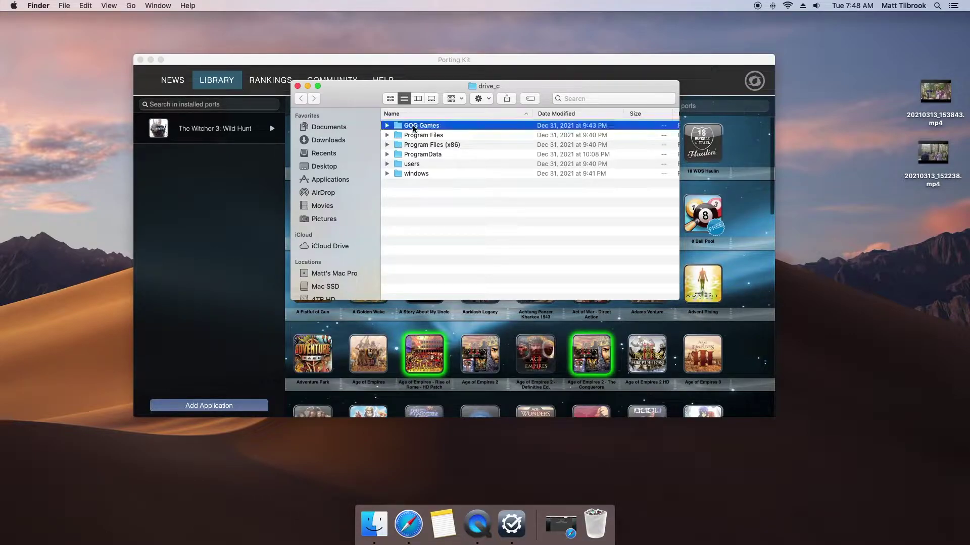
double_click(417, 126)
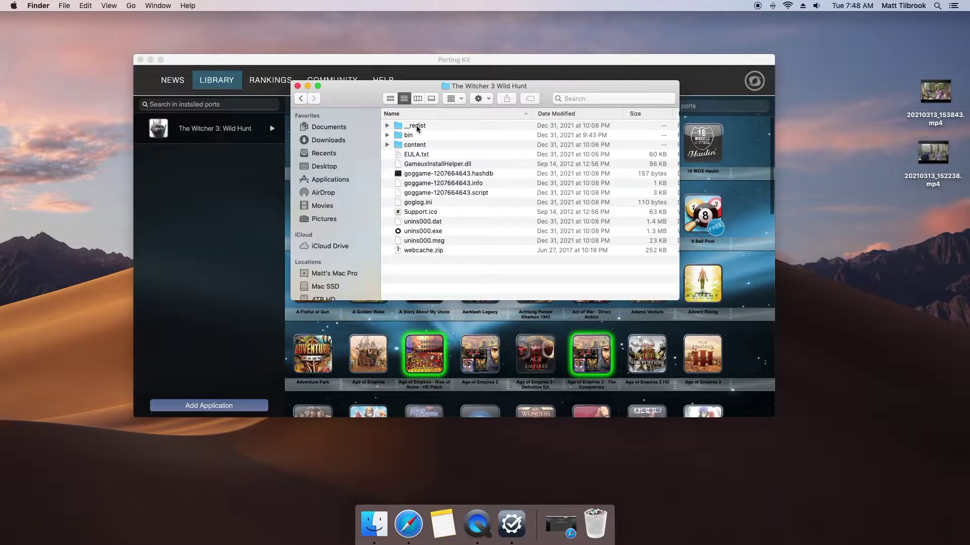
right_click(414, 274)
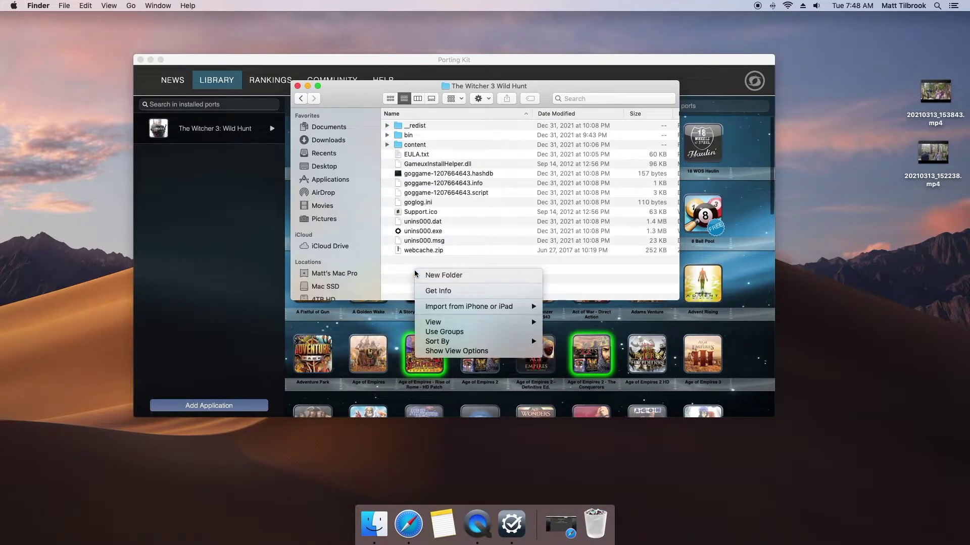
left_click(437, 276)
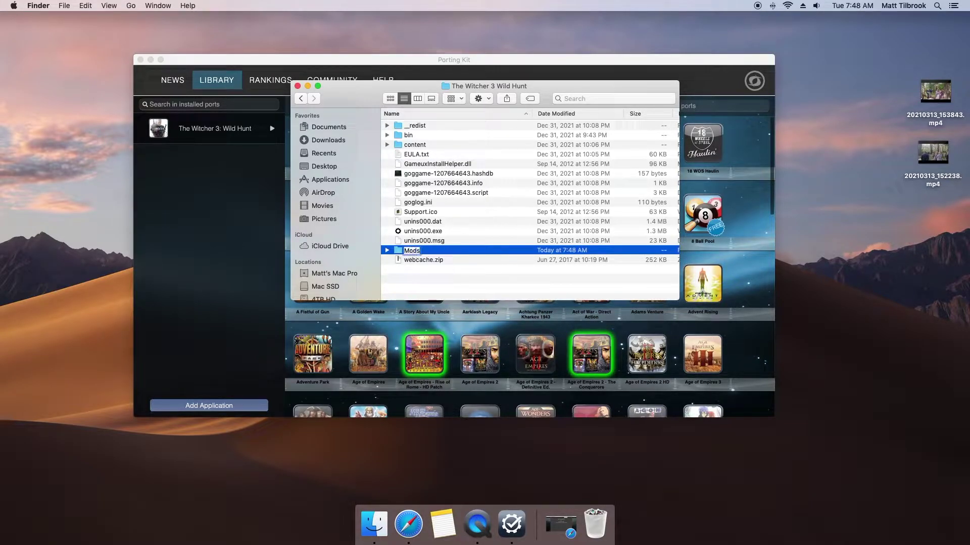
key("Return")
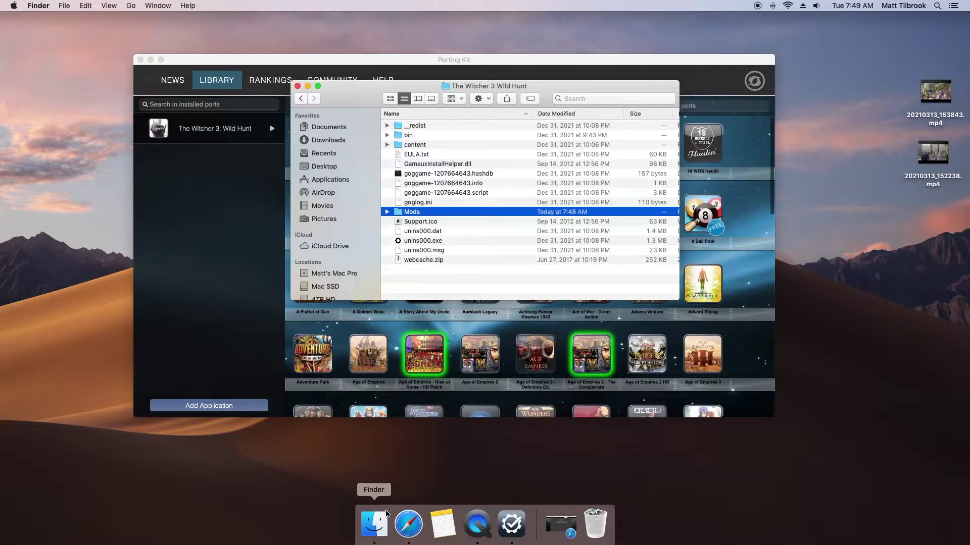
Open a second Finder window on Downloads and place it beside the game folder window
right_click(386, 514)
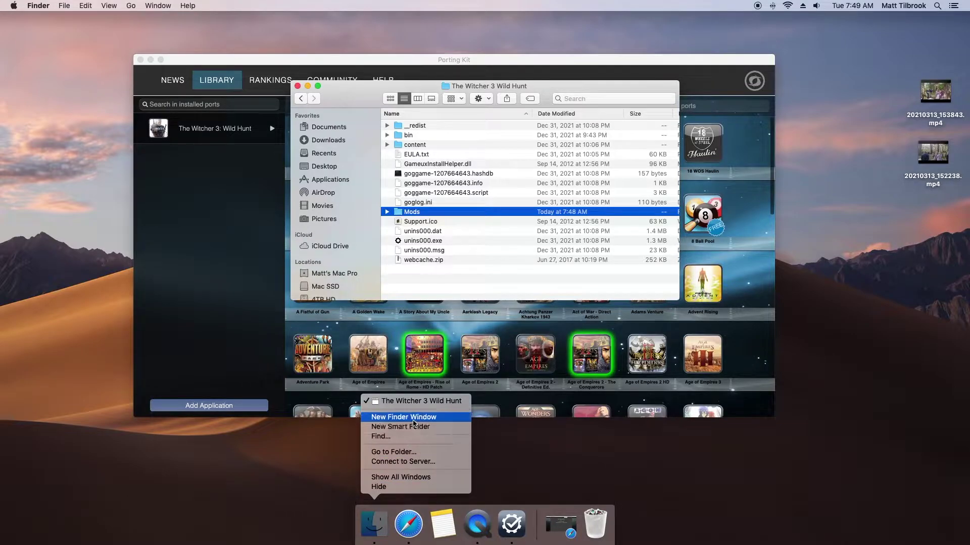
left_click(414, 420)
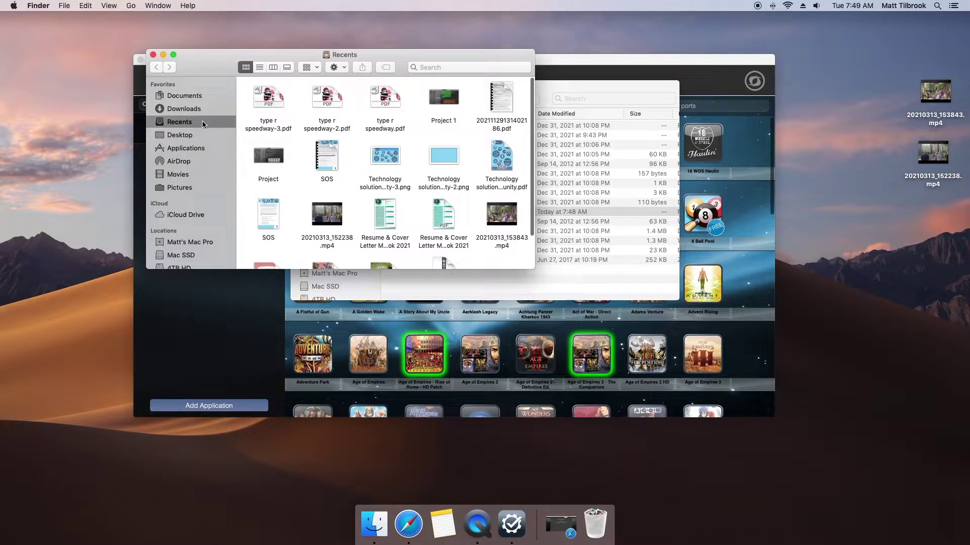
left_click(201, 111)
left_click_drag(220, 59, 175, 62)
left_click_drag(539, 89, 670, 57)
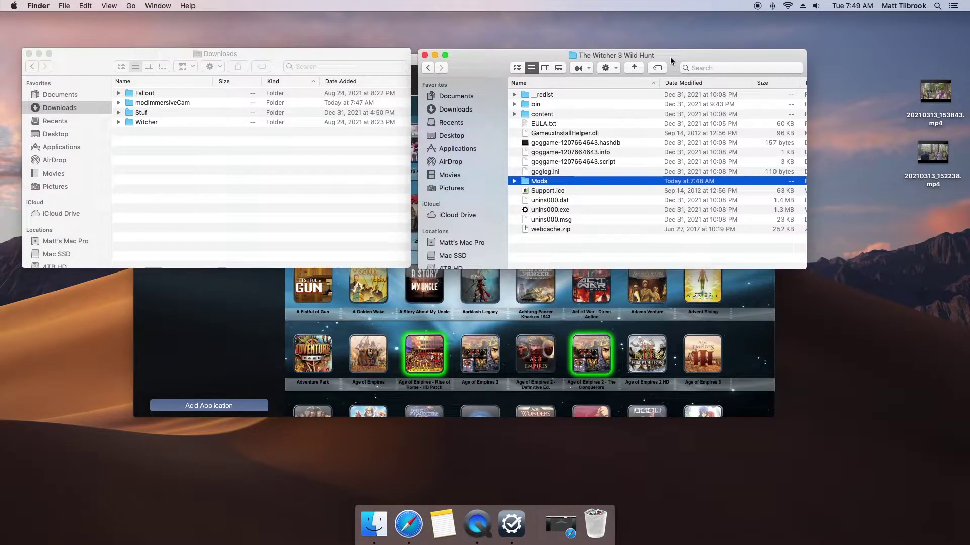
Drag modImmersiveCam into the Mods folder and confirm it landed there
left_click(119, 103)
left_click(135, 104)
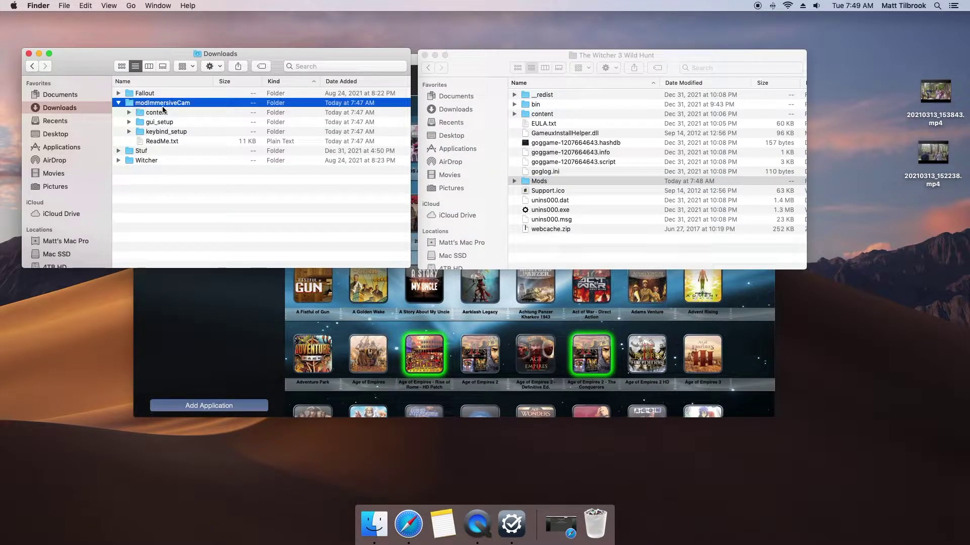
left_click_drag(172, 108, 540, 181)
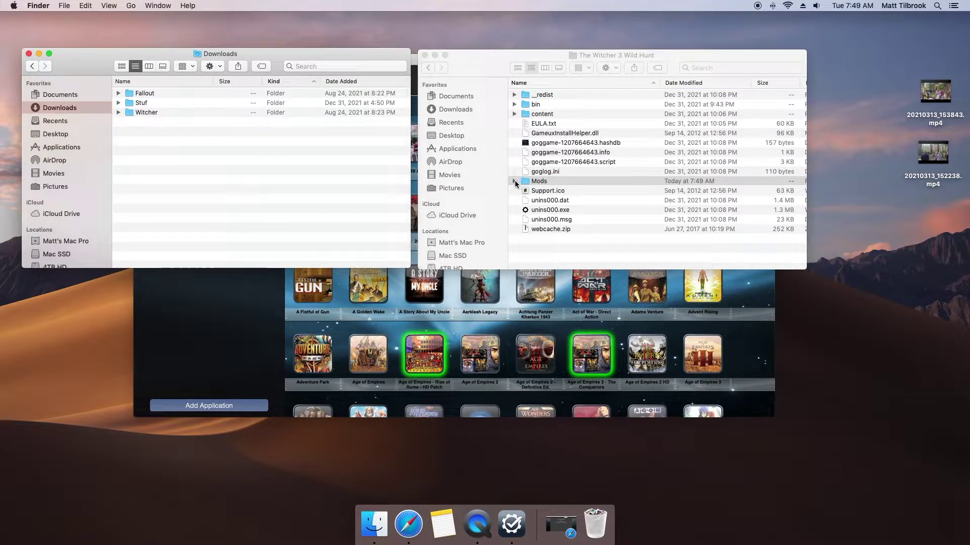
left_click(515, 182)
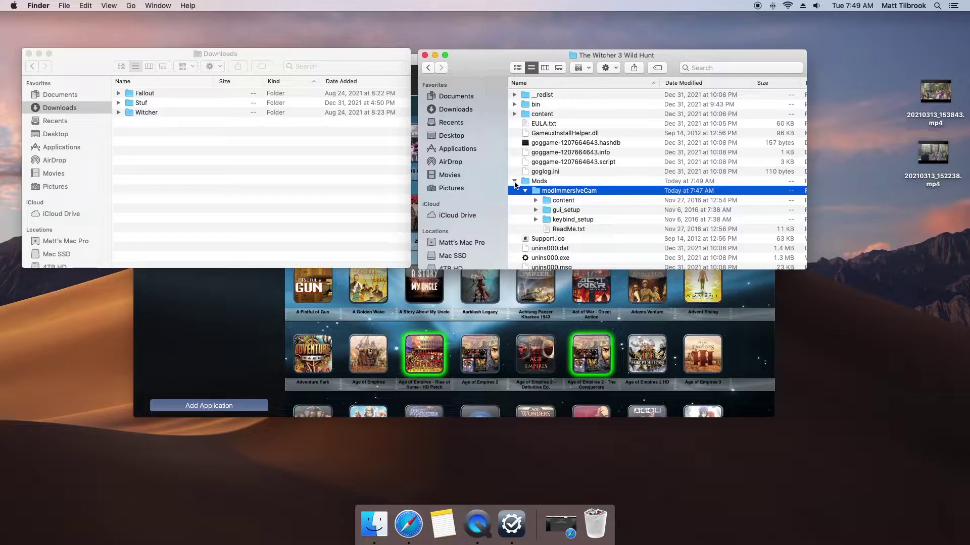
left_click(514, 182)
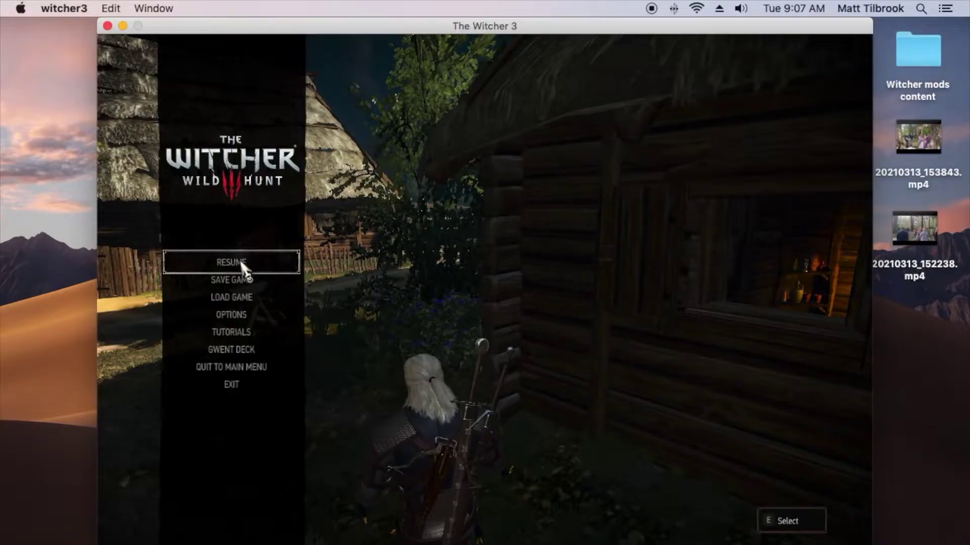
Resume the game and run Geralt with W down the village path toward the thatched house
left_click(241, 262)
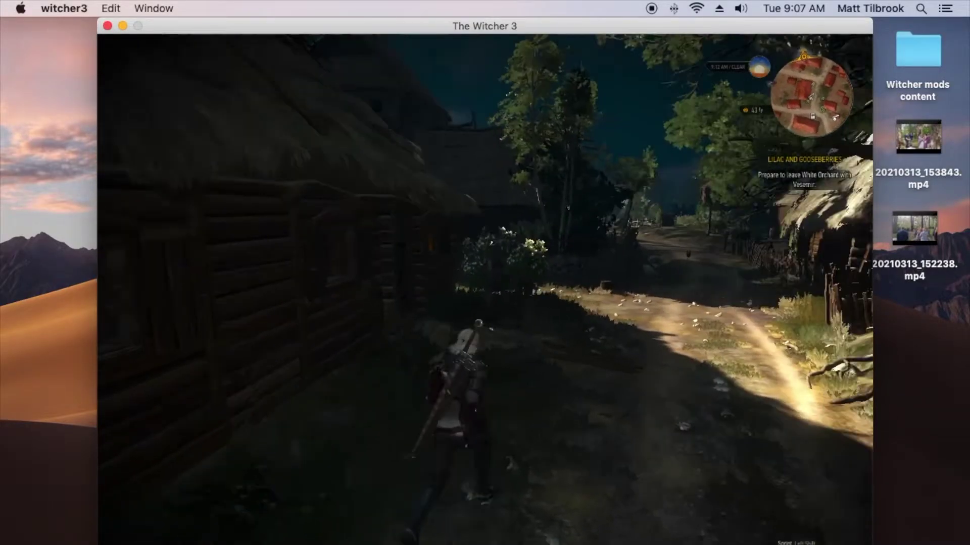
key("w")
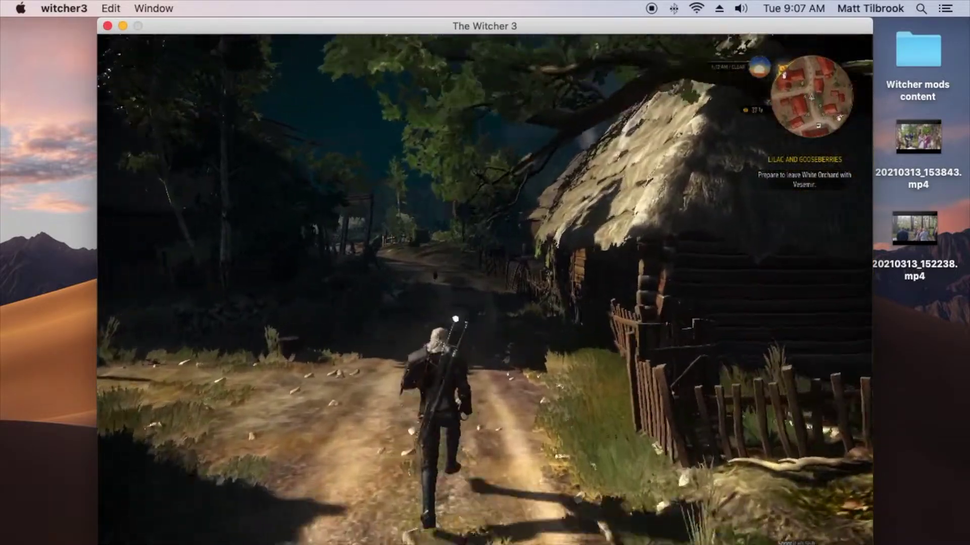
key("w")
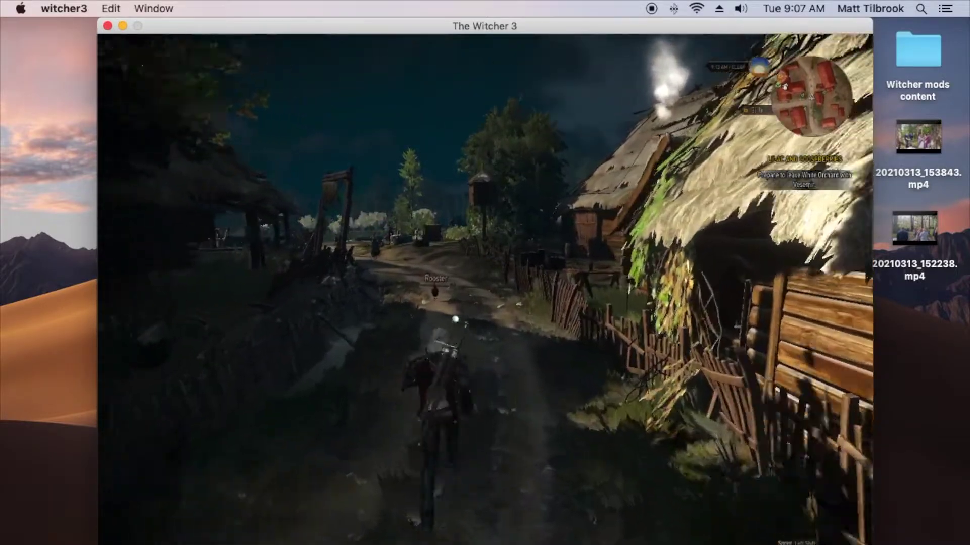
key("w")
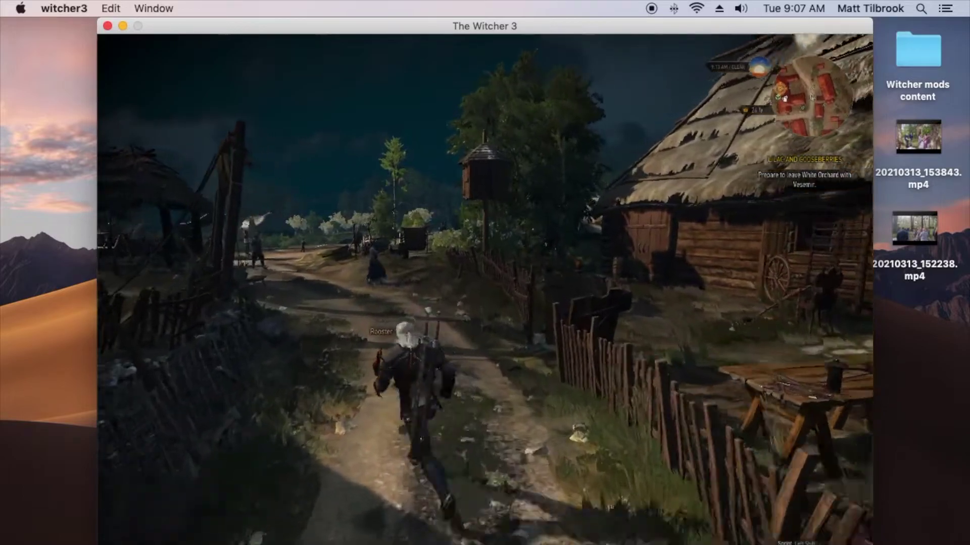
key("w")
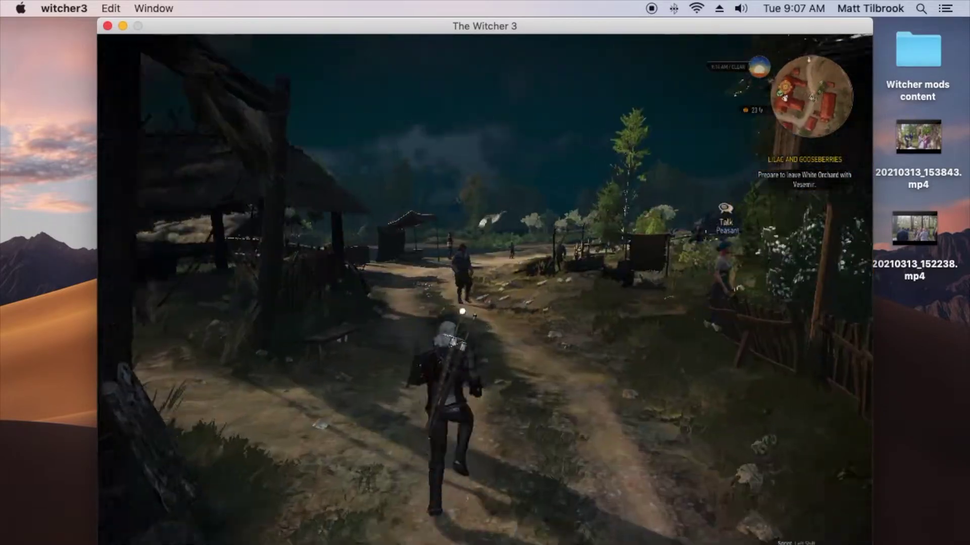
key("w")
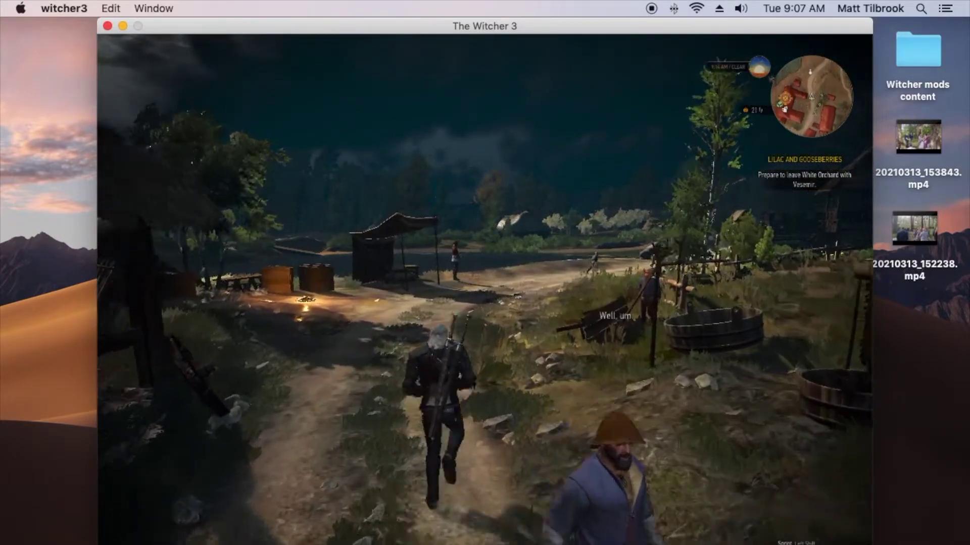
key("w")
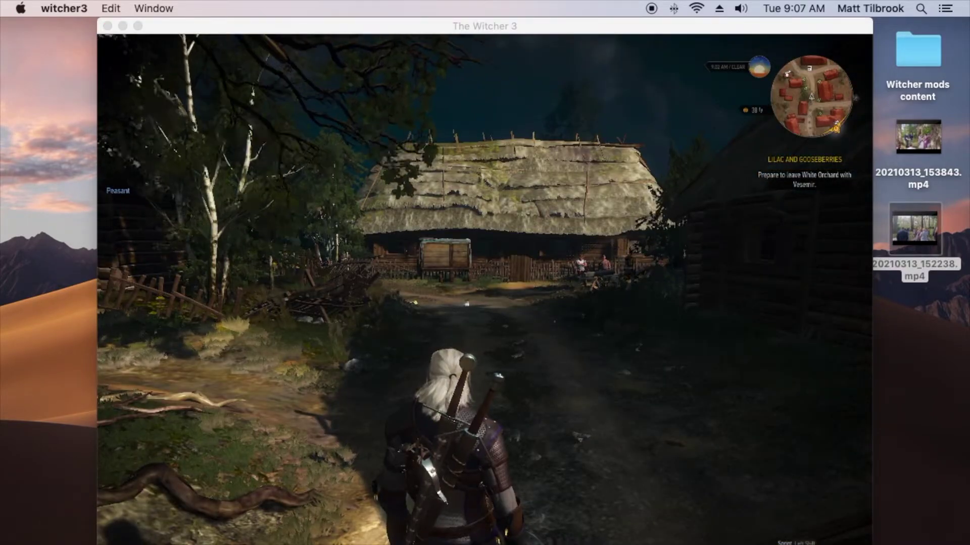
Walk Geralt up the path toward the thatched house
key("Up")
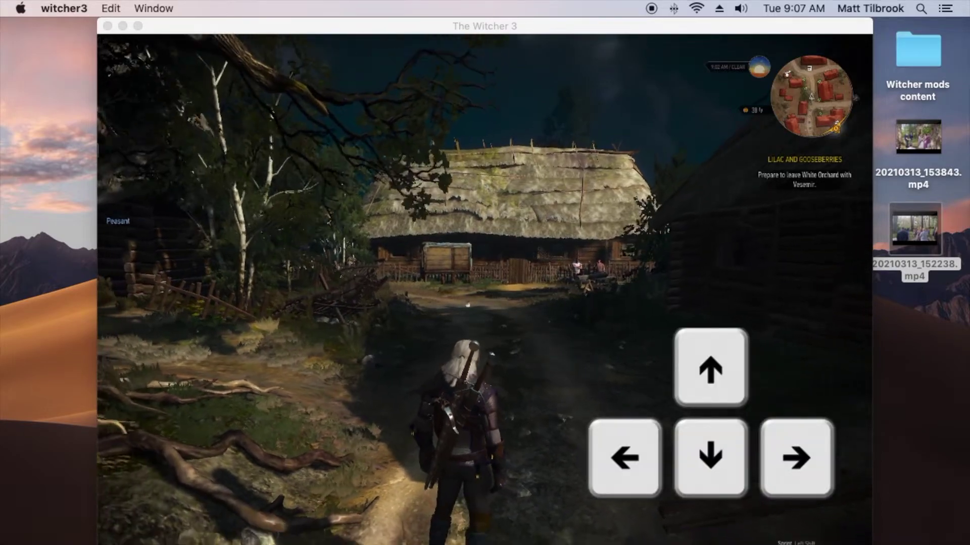
key("Up")
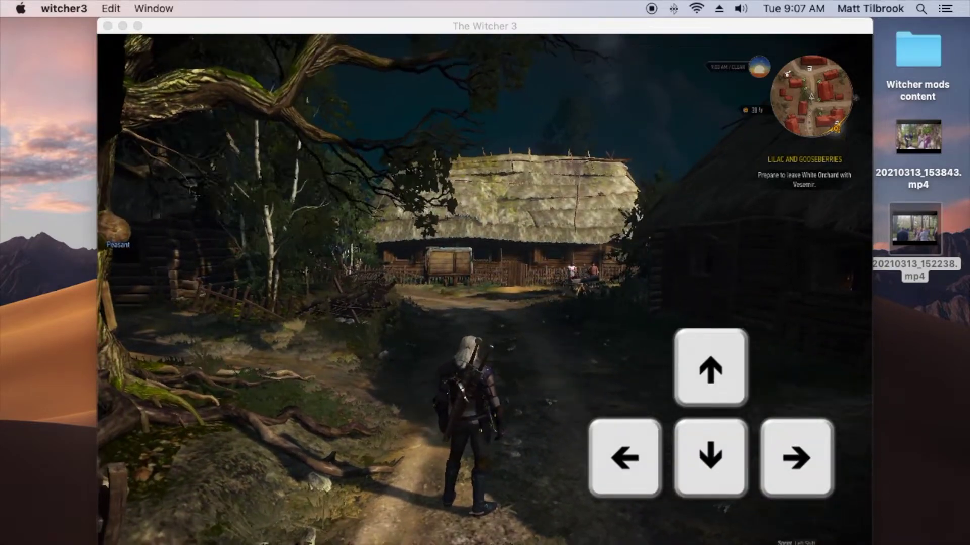
key("Up")
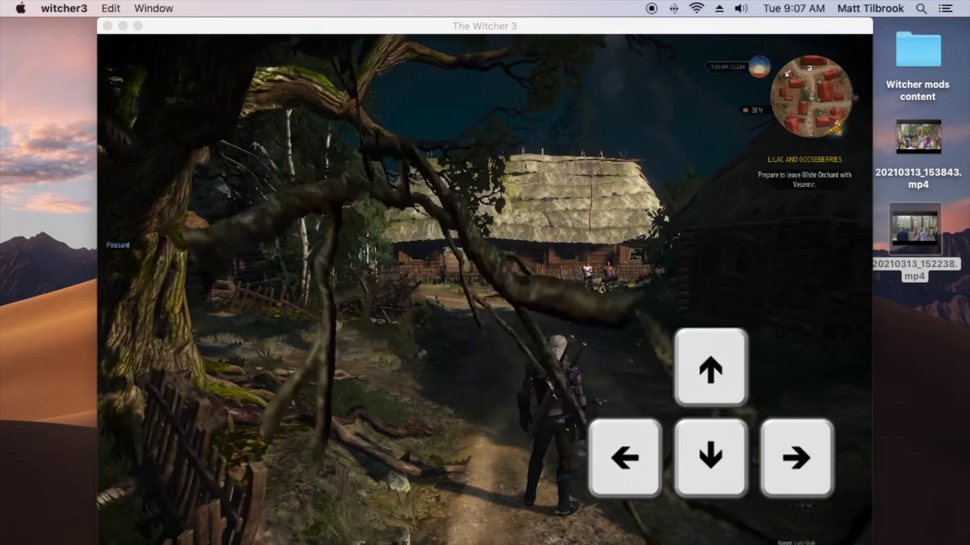
key("Up")
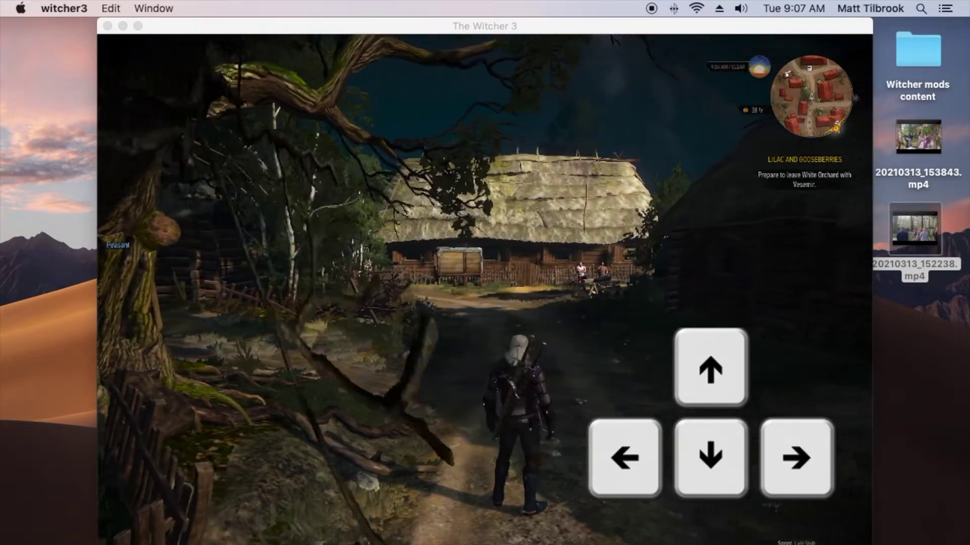
key("Up")
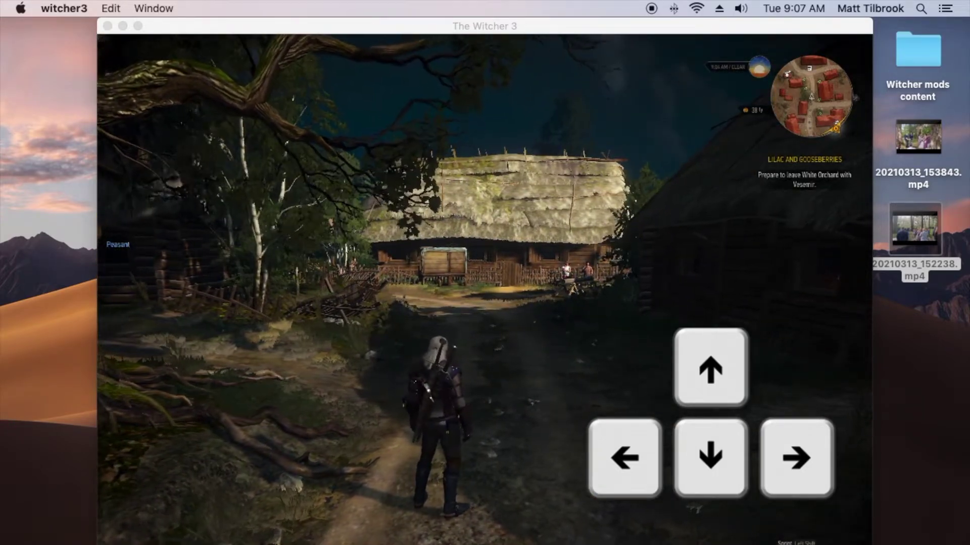
key("Up")
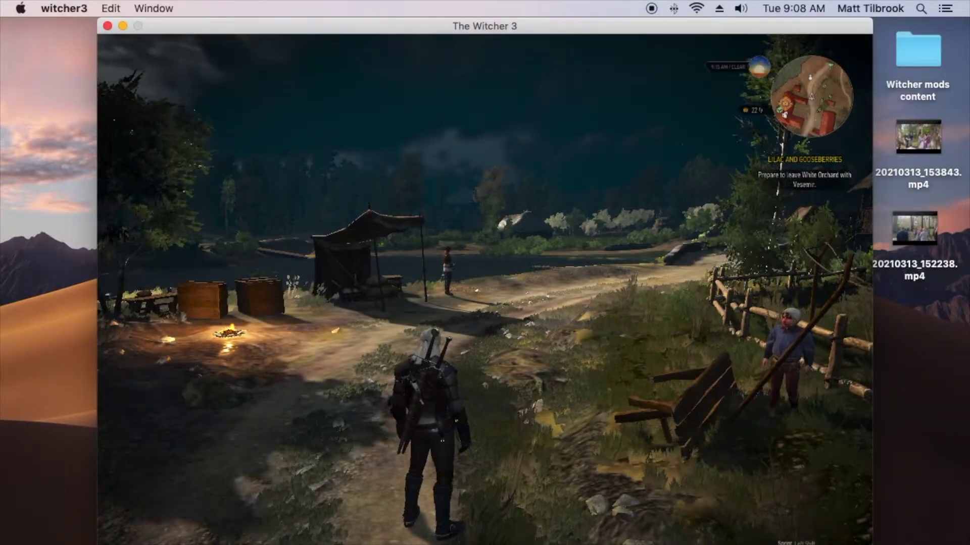
key("bracketleft")
key("bracketleft")
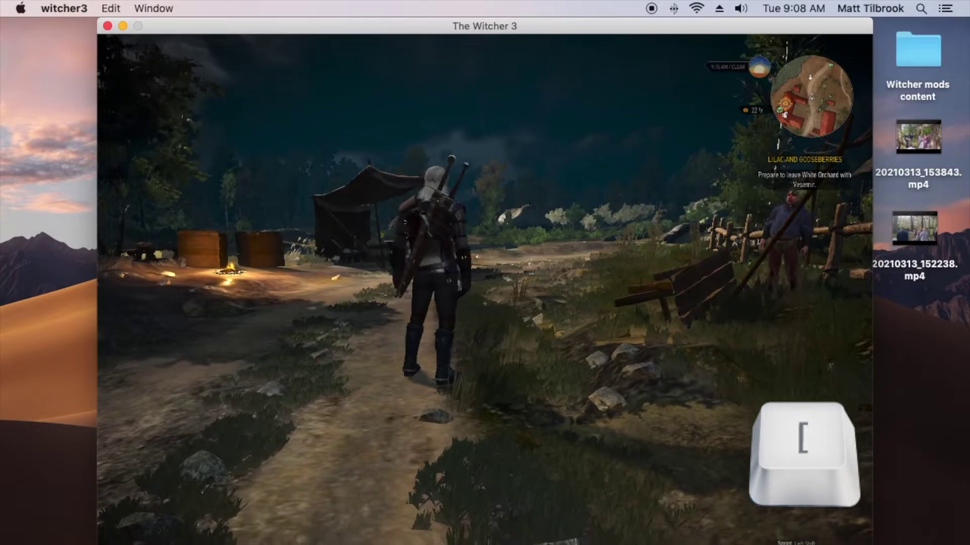
key("bracketleft")
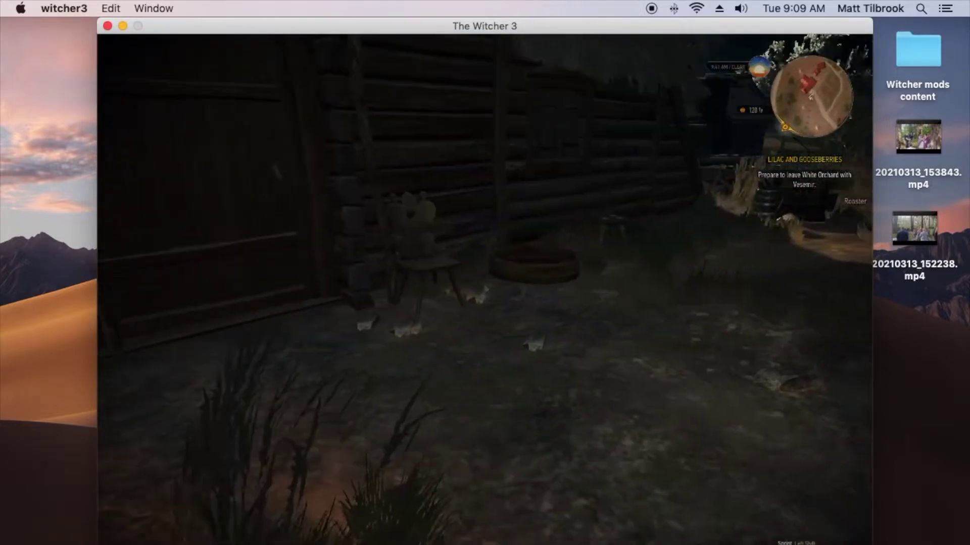
Walk through the hut door and move inside toward the bed
key("w")
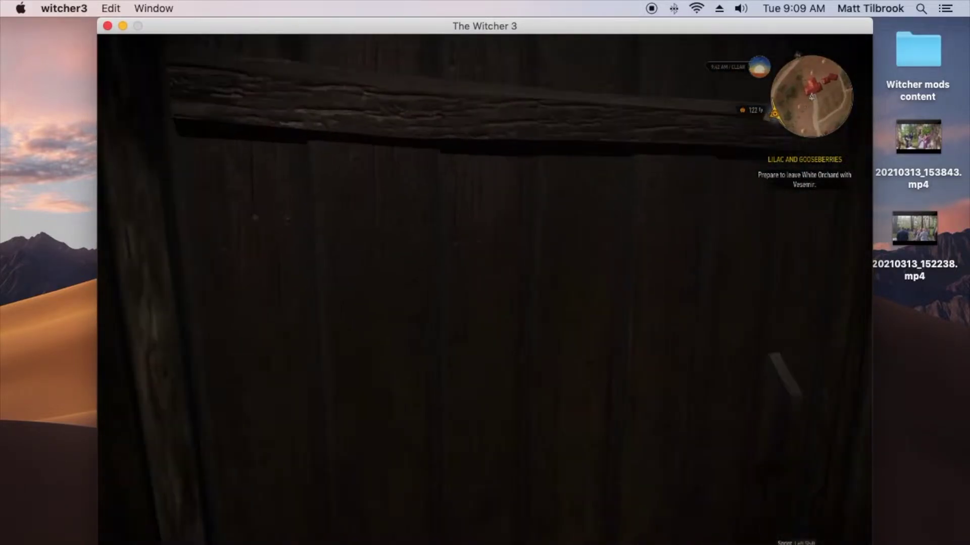
key("w")
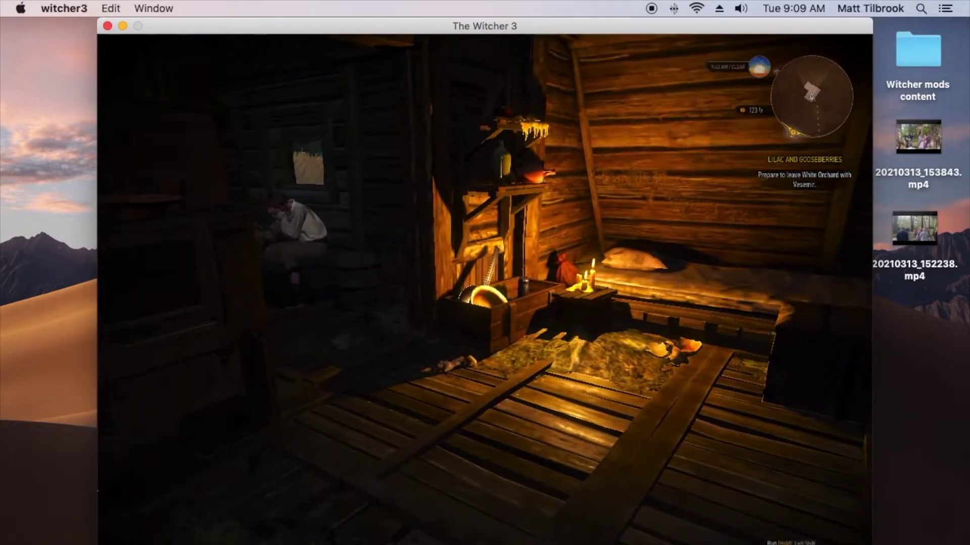
key("w")
key("w")
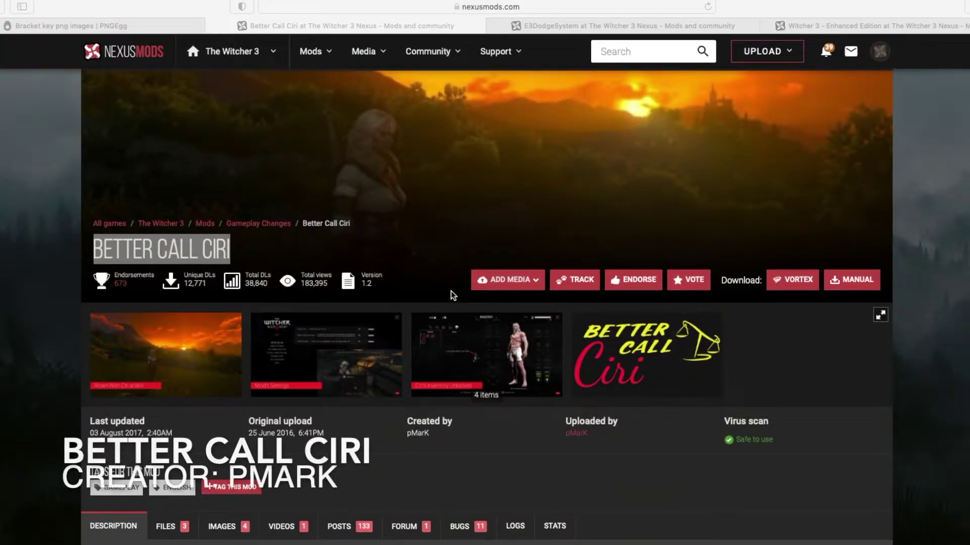
Scroll through the Better Call Ciri mod description on Nexus Mods
scroll(453, 295, "down", 5)
scroll(453, 296, "down", 15)
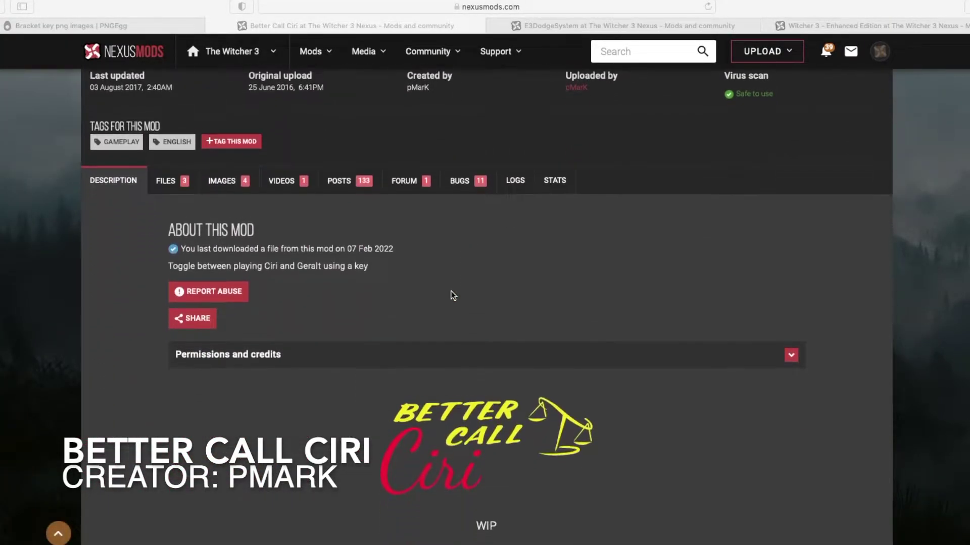
scroll(453, 295, "down", 3)
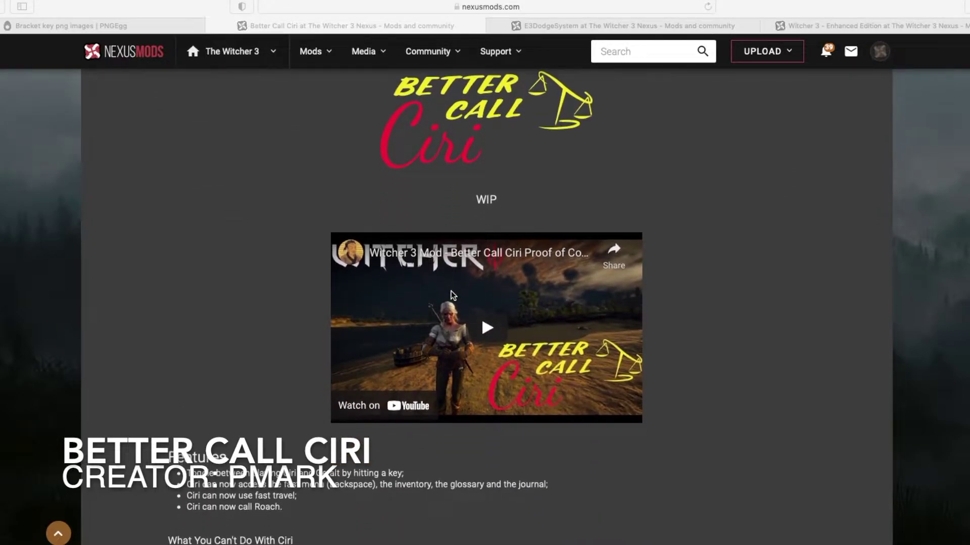
scroll(452, 296, "down", 3)
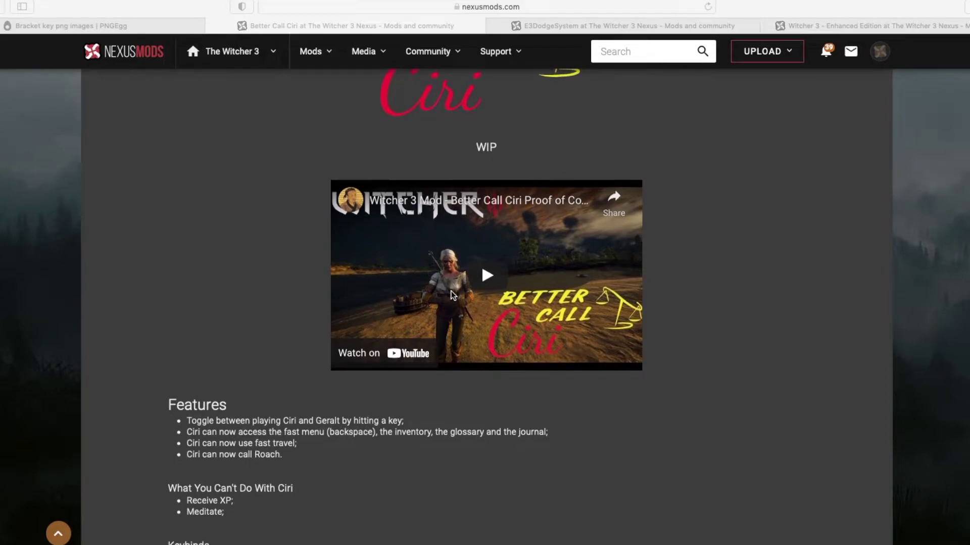
scroll(452, 296, "down", 4)
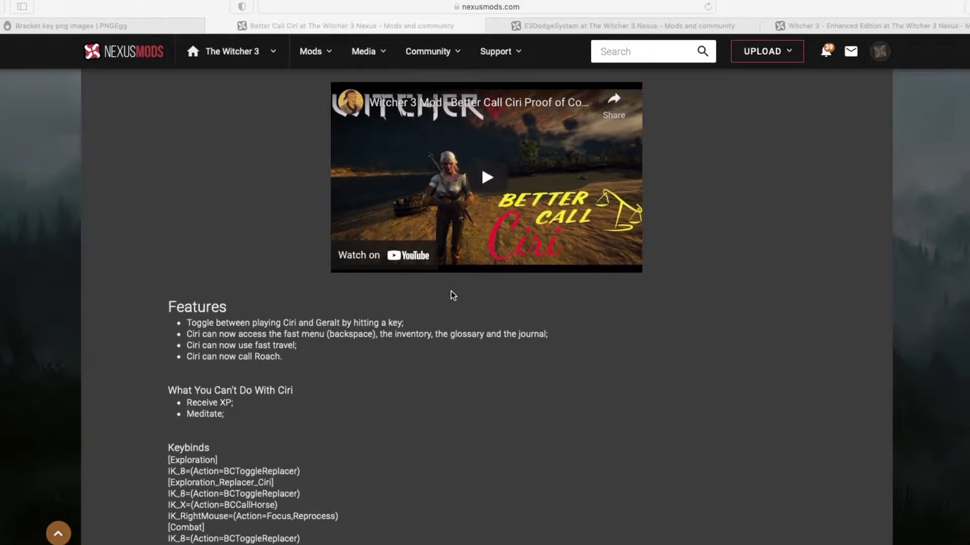
scroll(453, 296, "down", 4)
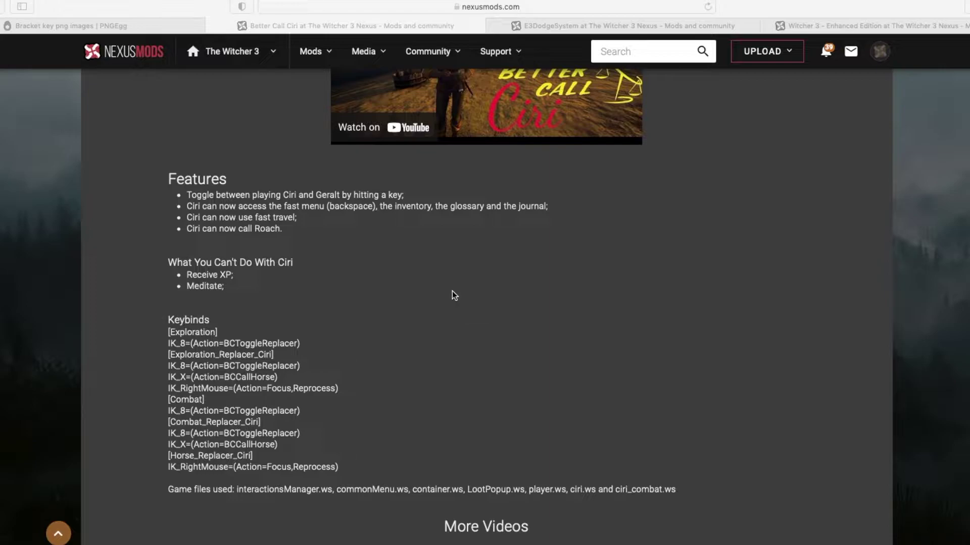
scroll(454, 295, "up", 6)
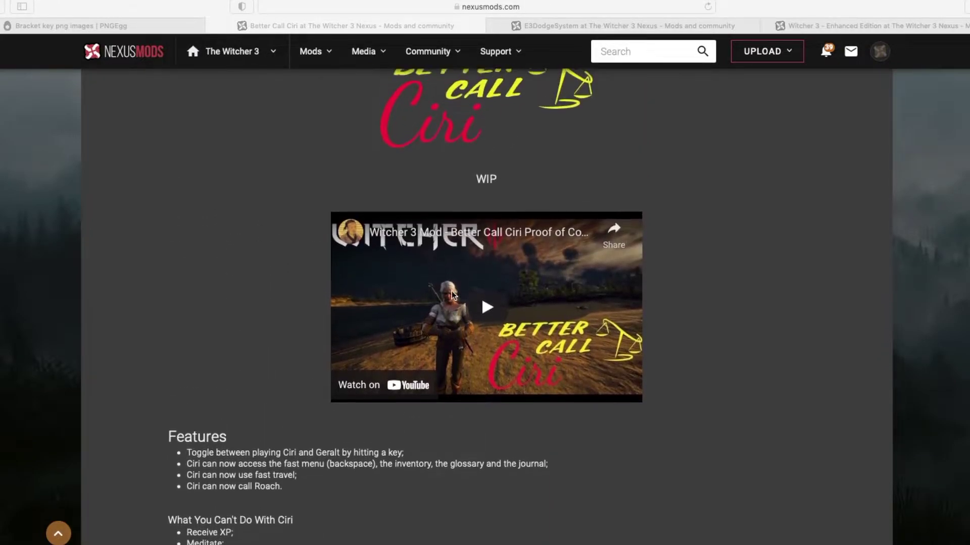
scroll(454, 295, "up", 7)
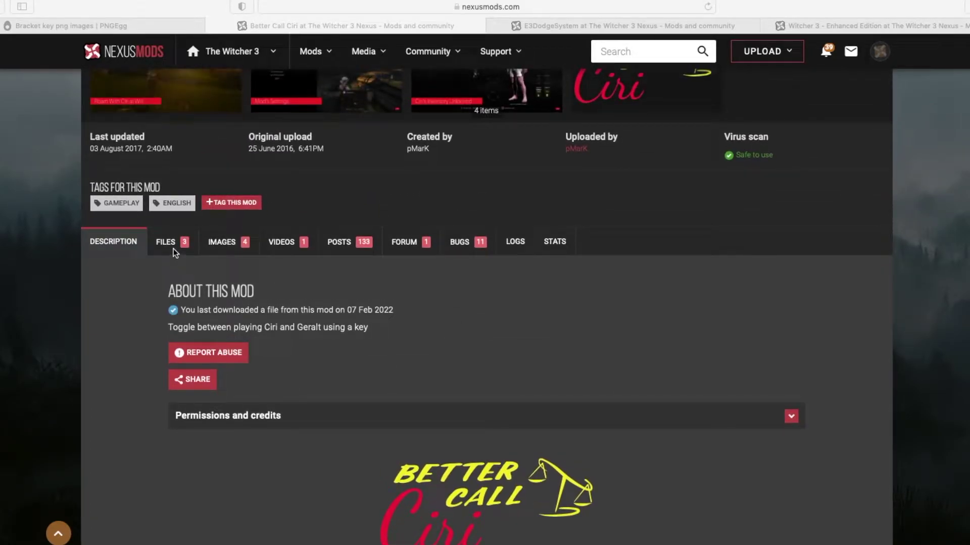
Show the mod's FILES list and scroll down to the Main Files
left_click(175, 249)
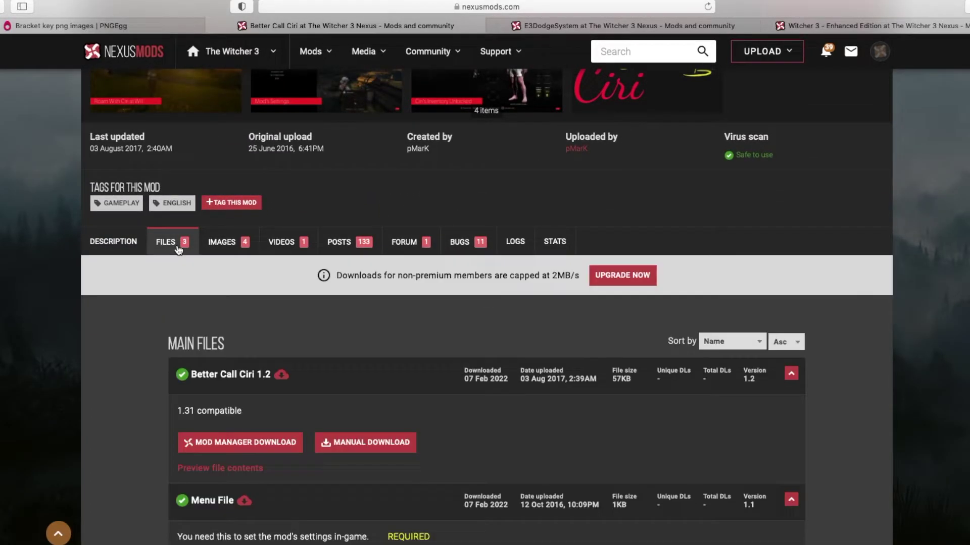
scroll(444, 306, "down", 4)
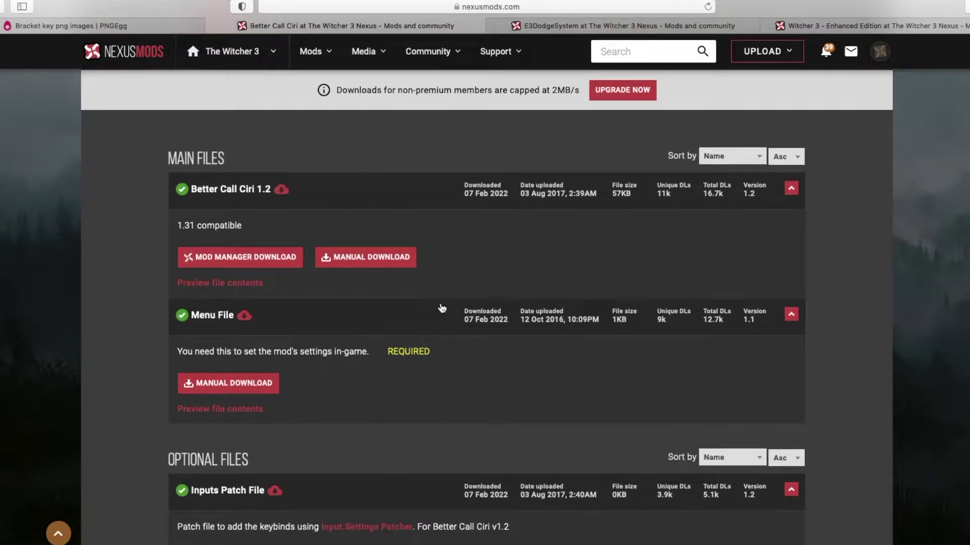
scroll(441, 308, "down", 1)
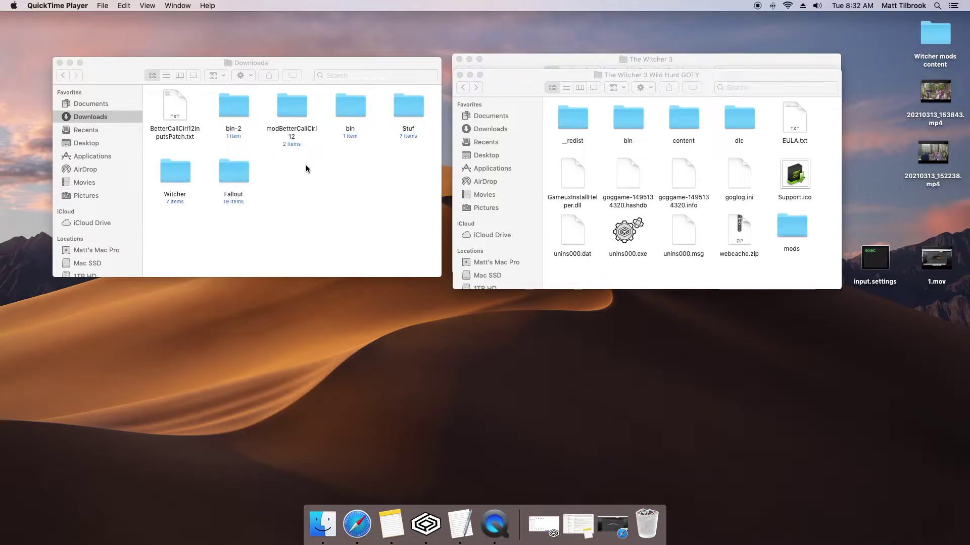
Drag modBetterCallCiri12 from Downloads into the game's mods folder and open mods to confirm it
left_click(298, 134)
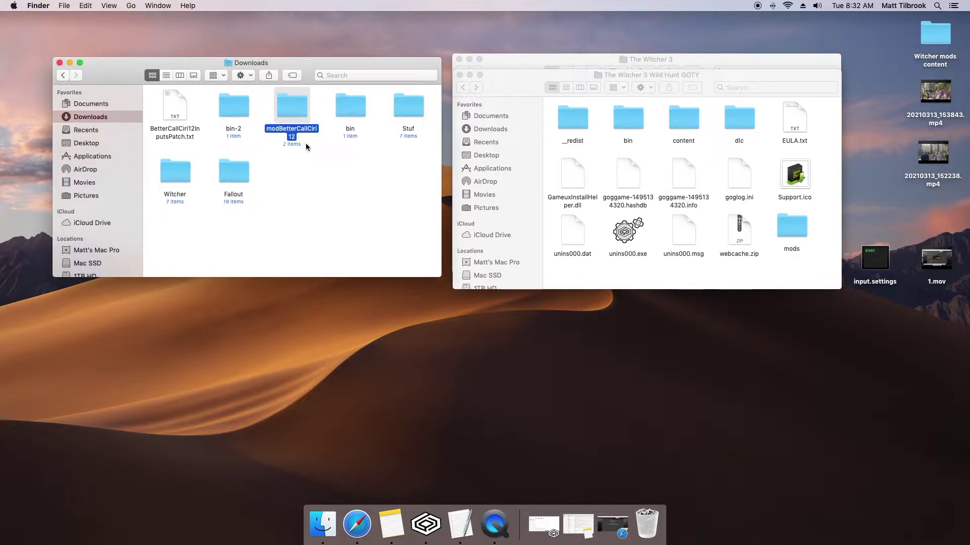
key("Left")
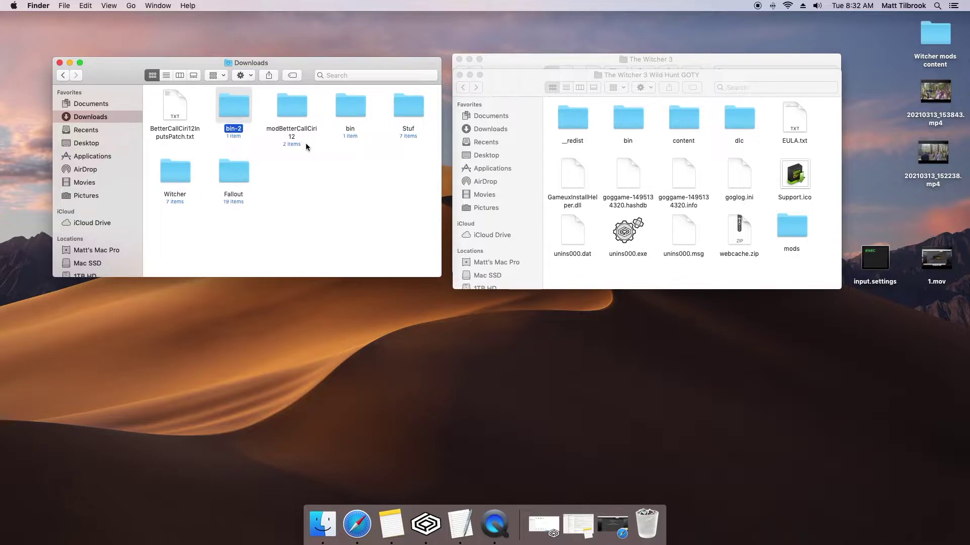
key("Left")
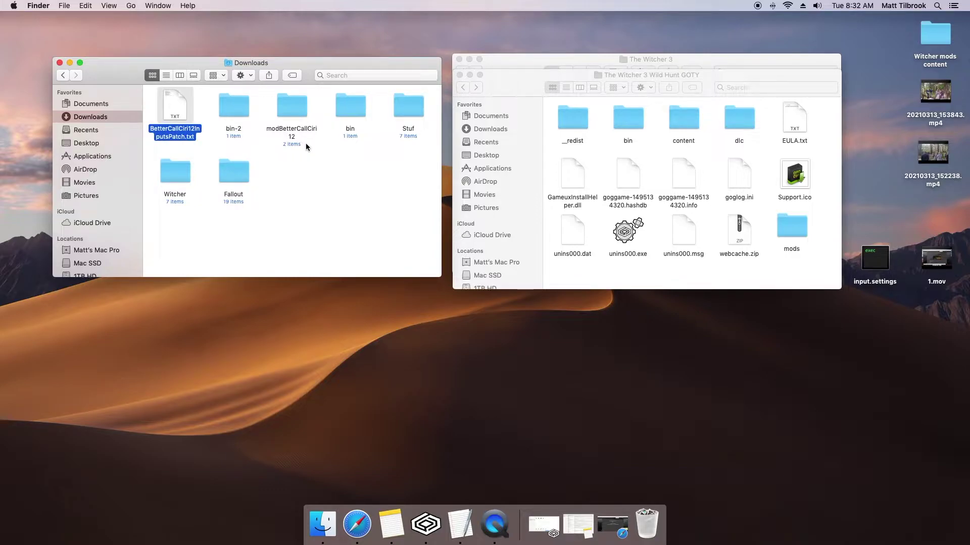
left_click(319, 150)
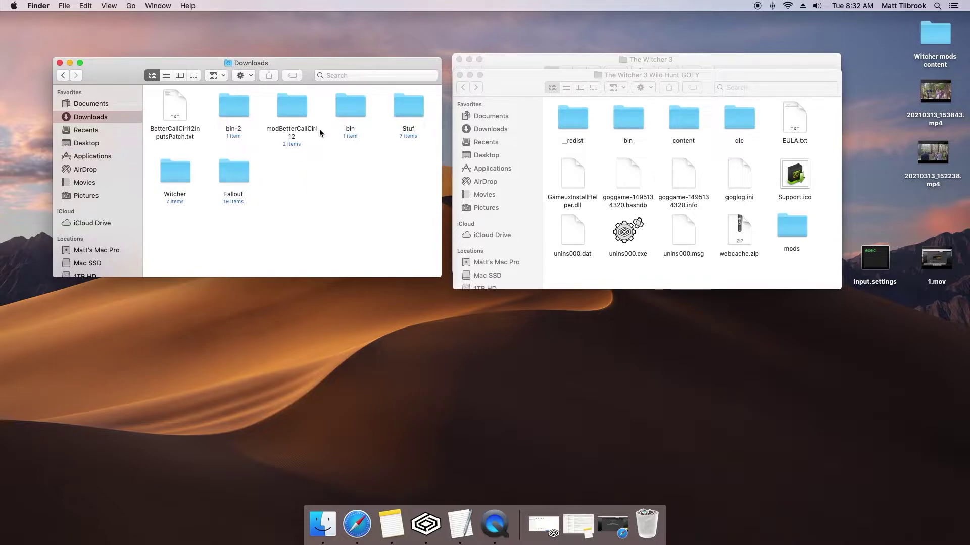
left_click(307, 131)
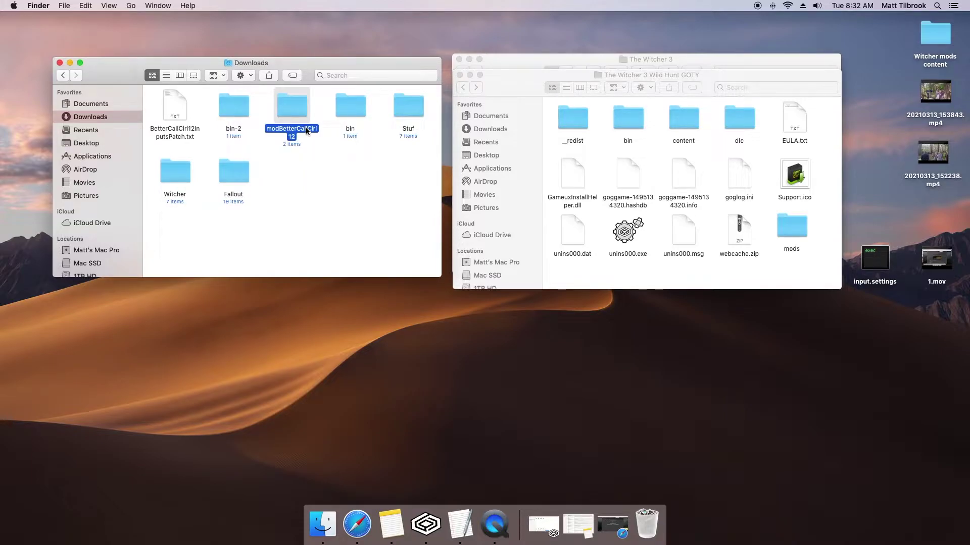
mouse_move(307, 131)
left_mouse_down()
mouse_move(503, 200)
mouse_move(813, 227)
mouse_move(395, 161)
mouse_move(303, 112)
left_mouse_up()
double_click(798, 229)
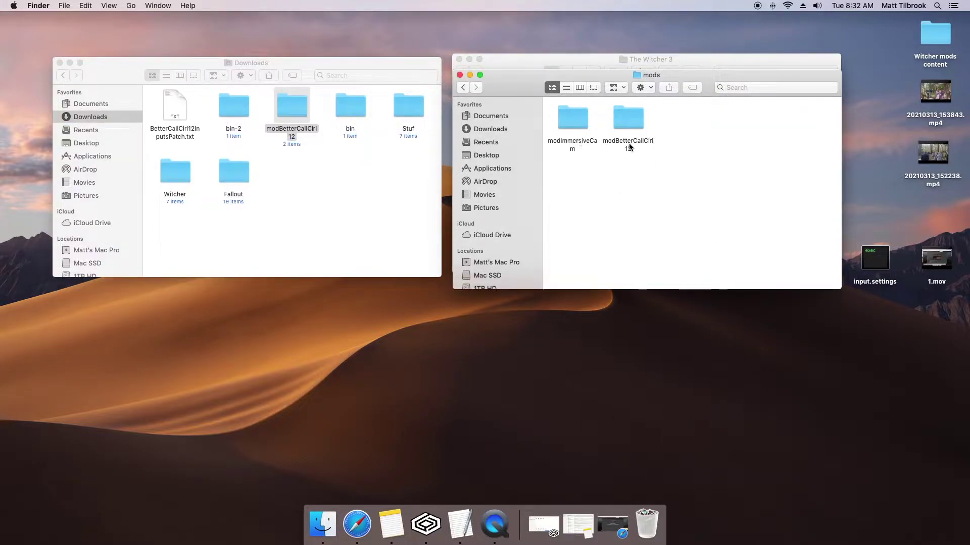
Open the mod's bin-2 and the game's bin folder side by side, down to each r4game folder
left_click(462, 88)
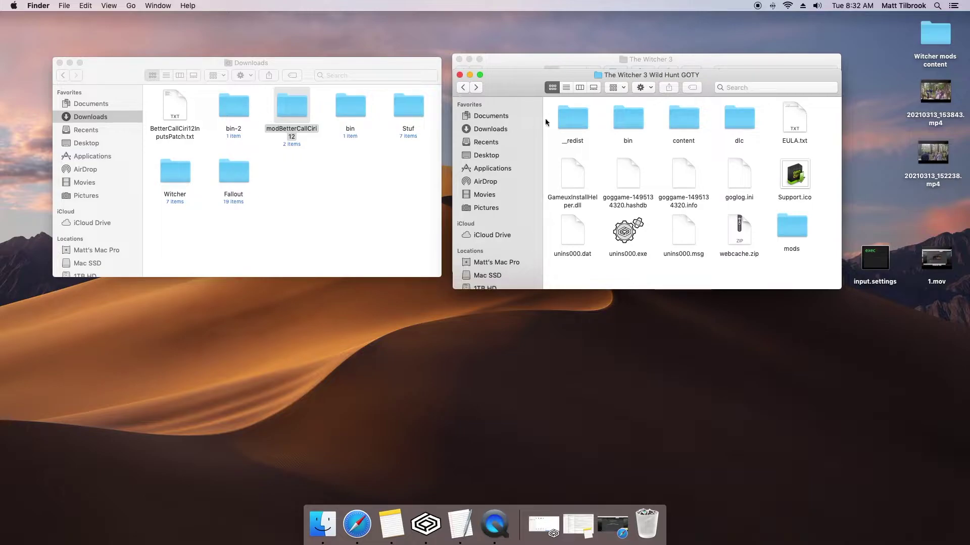
left_click(236, 117)
double_click(238, 120)
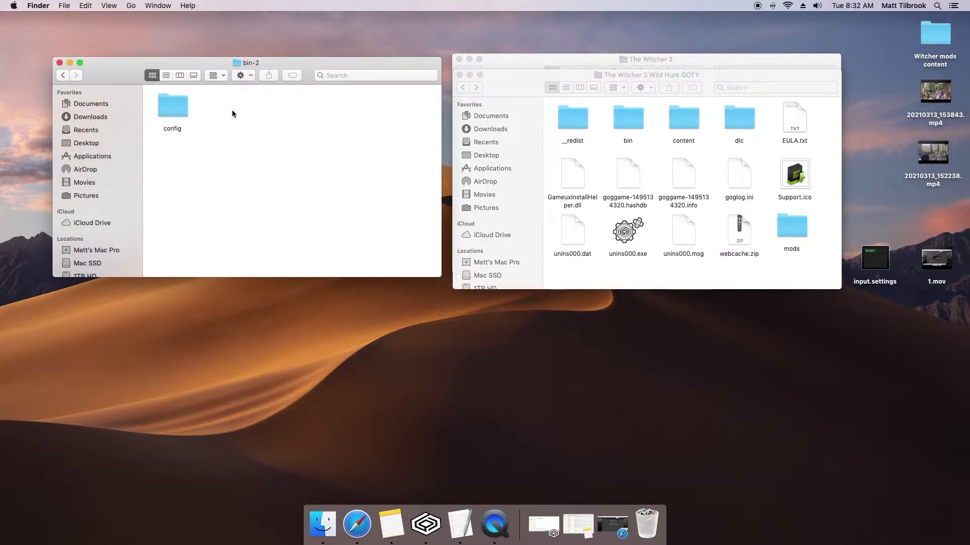
double_click(627, 125)
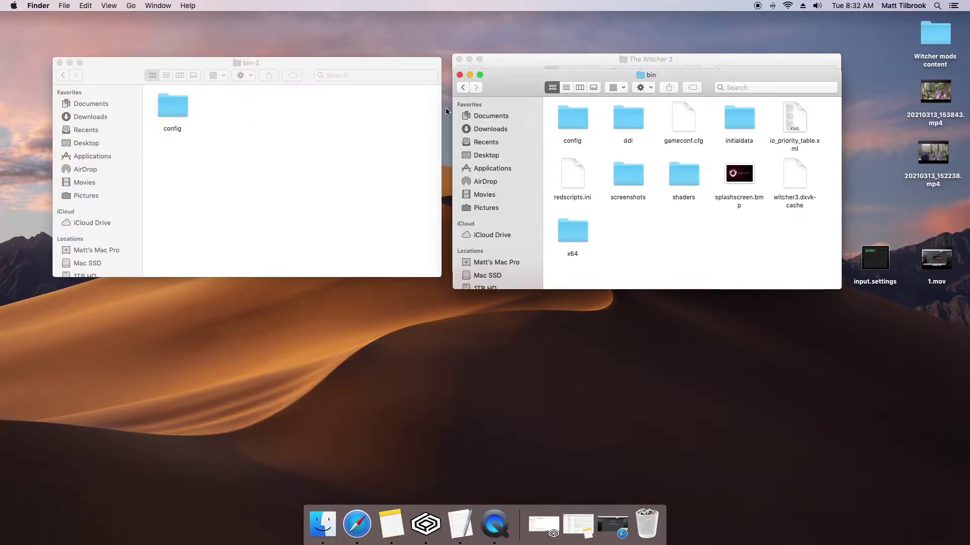
double_click(577, 118)
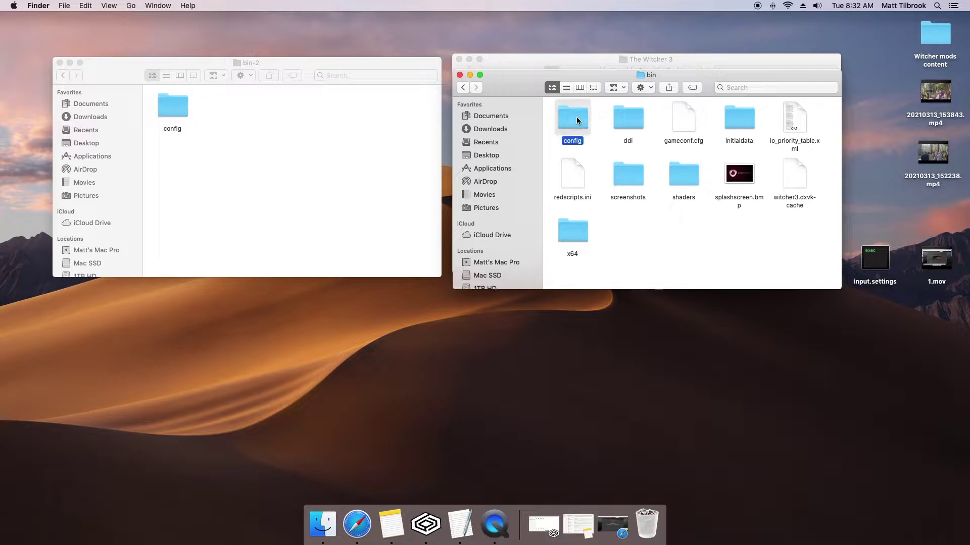
double_click(187, 106)
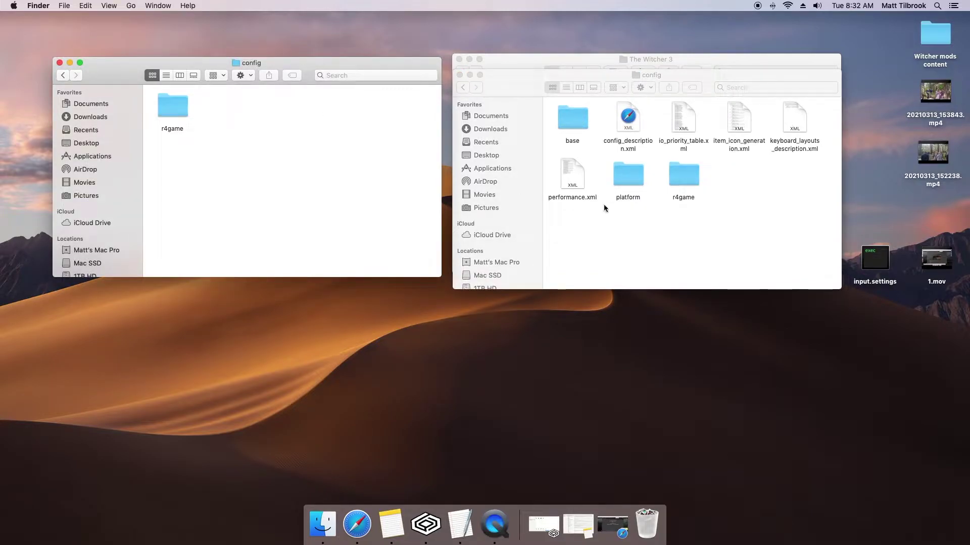
double_click(685, 184)
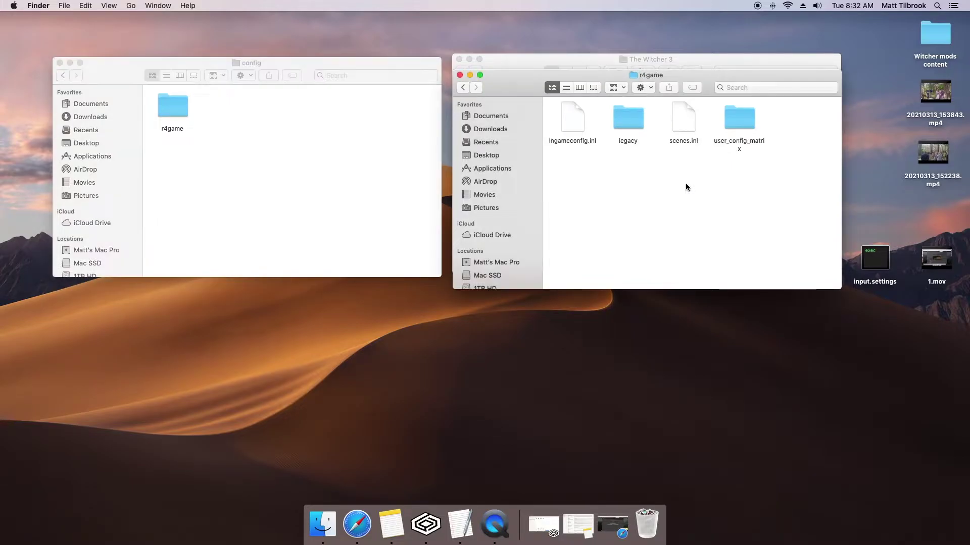
double_click(175, 112)
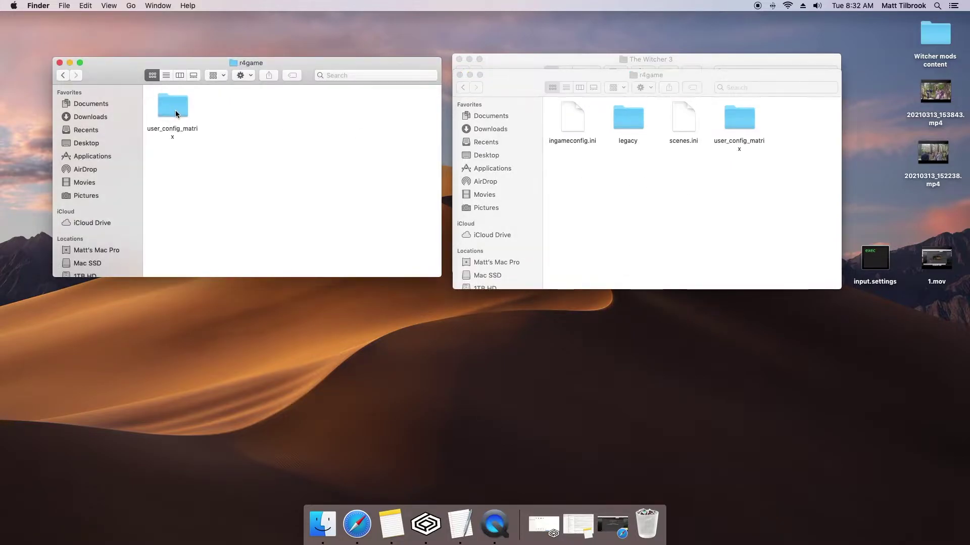
Go into user_config_matrix > pc on both sides and copy BCCmenu.xml into the game's pc folder
double_click(179, 112)
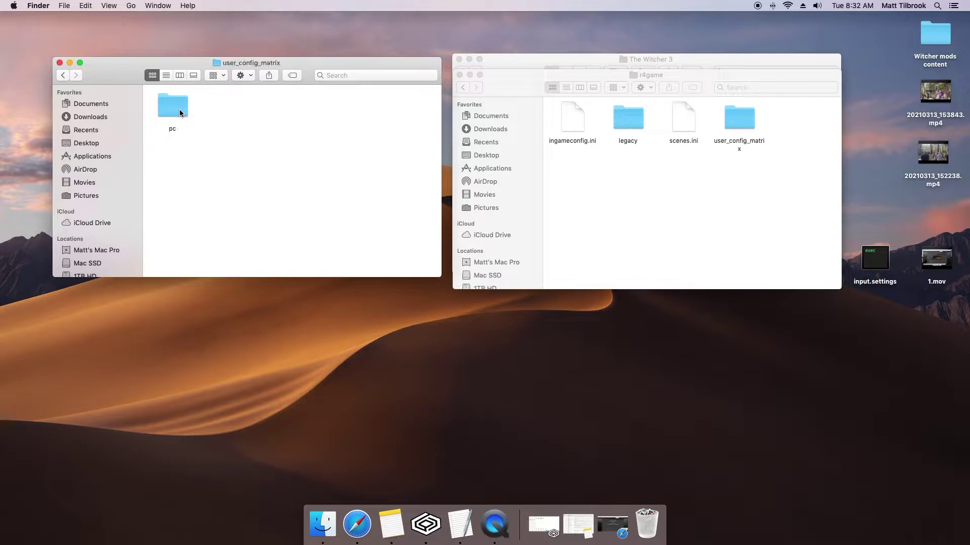
double_click(741, 118)
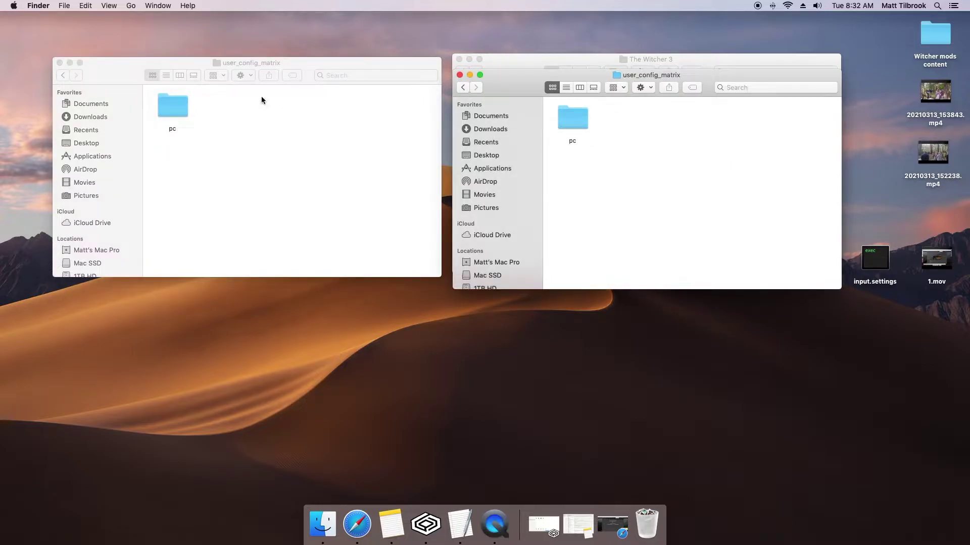
double_click(174, 106)
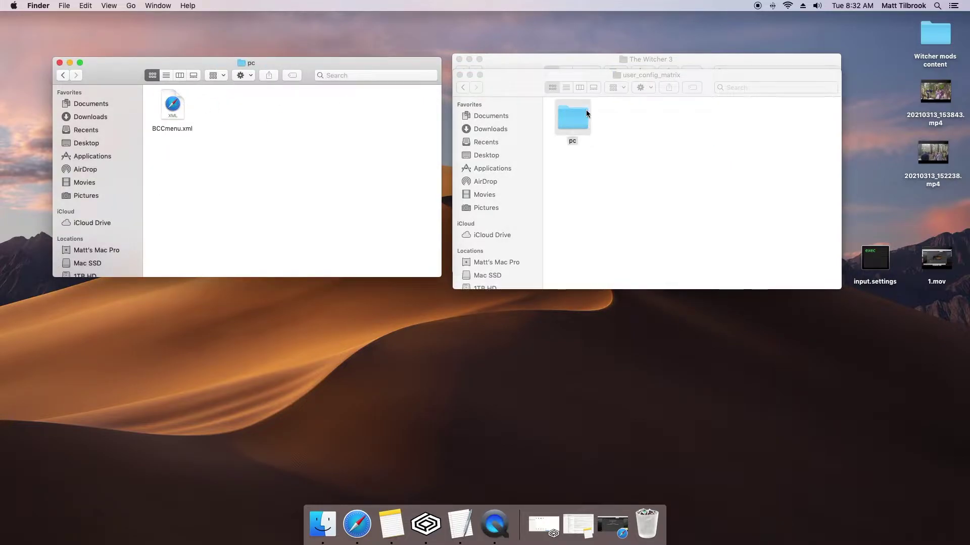
double_click(572, 117)
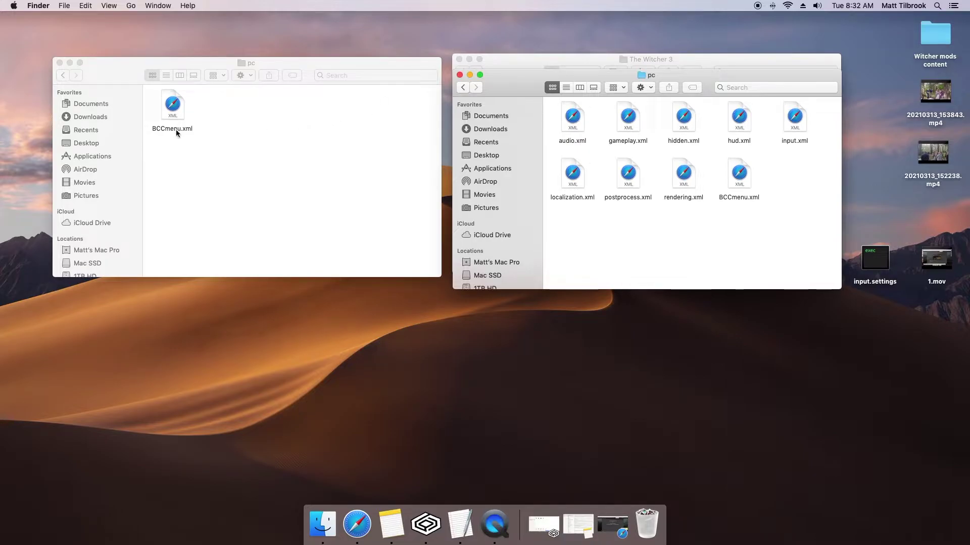
left_click_drag(177, 129, 747, 210)
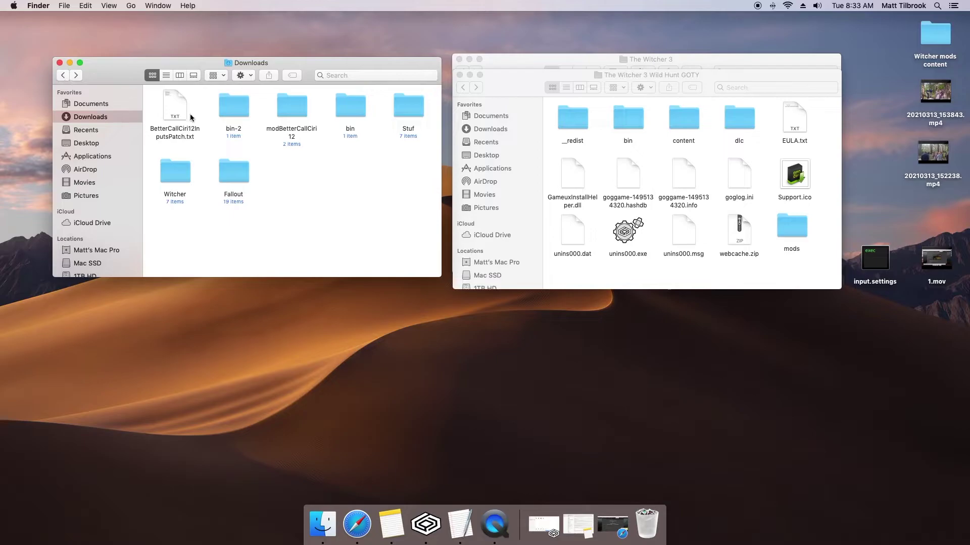
Open BetterCallCiri12InputsPatch.txt in TextEdit and add blank lines between its Exploration, Combat and Horse sections
left_click(193, 139)
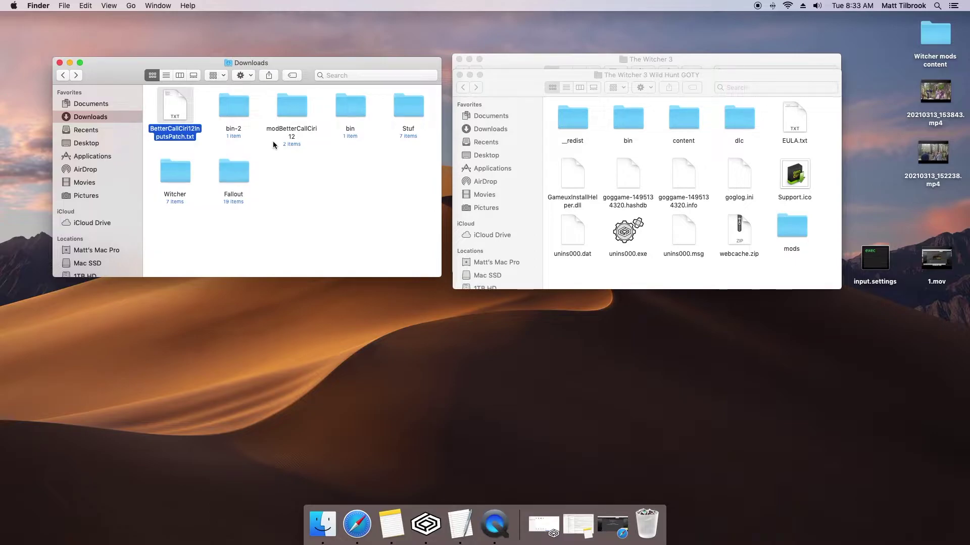
double_click(193, 136)
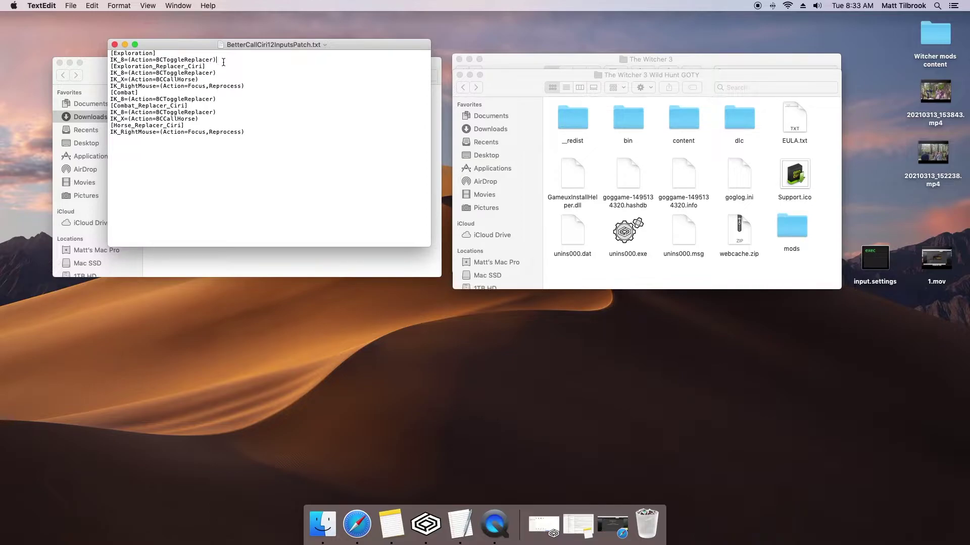
key("Return")
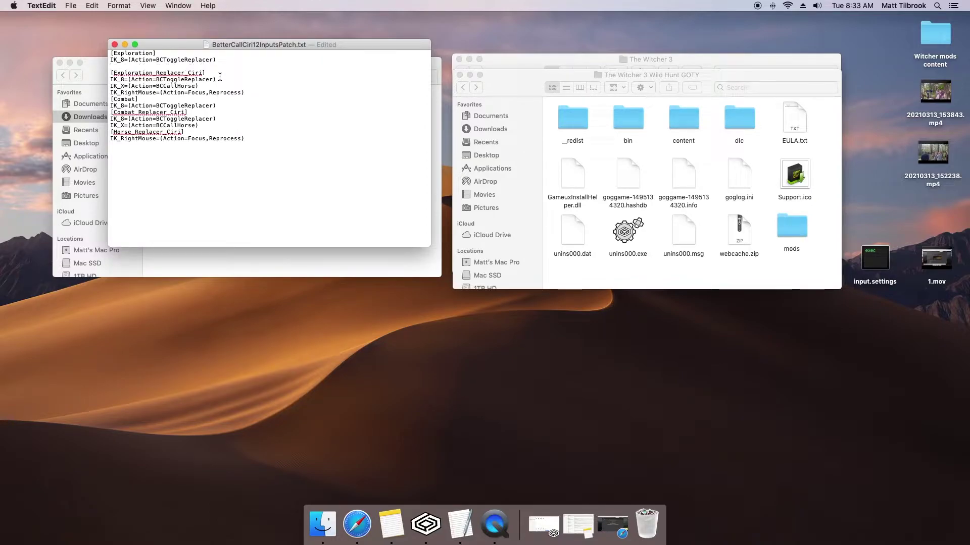
left_click(248, 94)
key("Return")
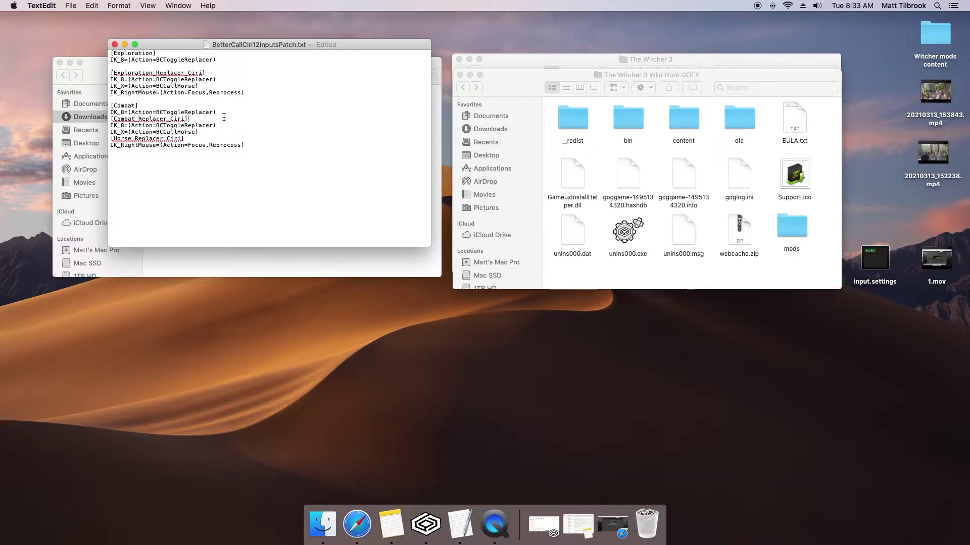
key("Return")
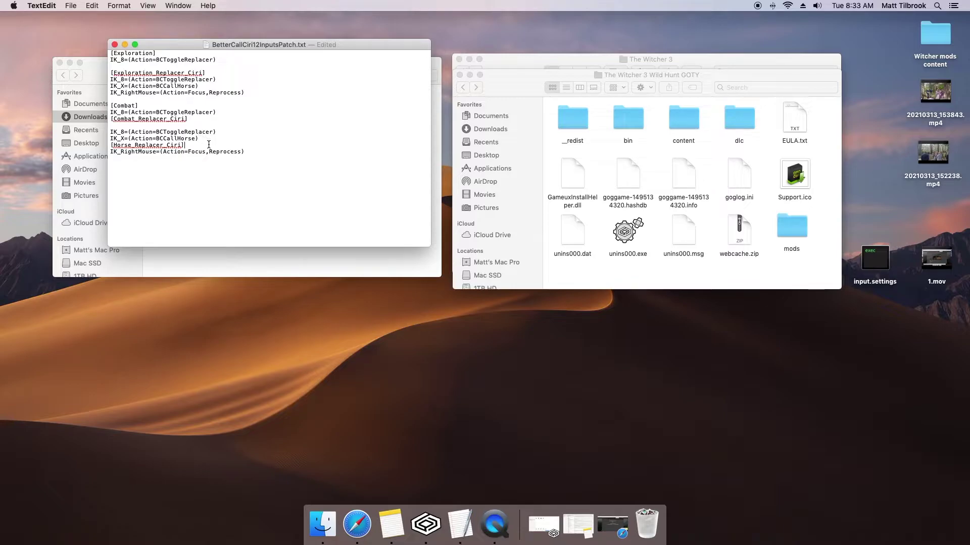
key("Return")
key("Return")
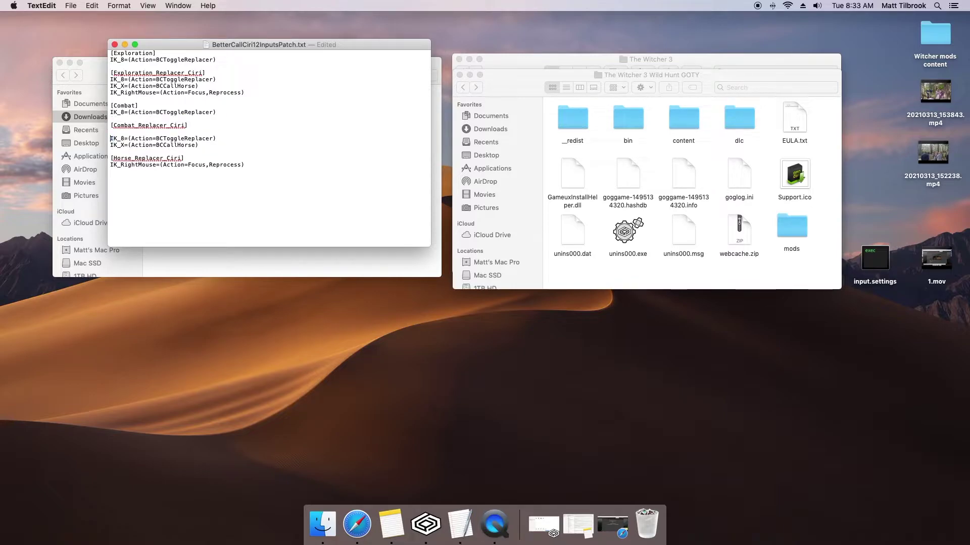
key("BackSpace")
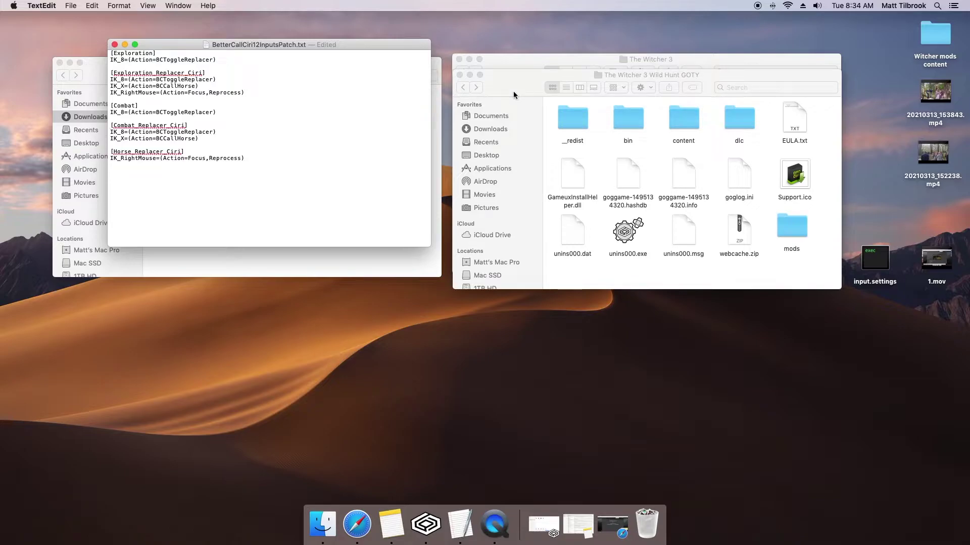
Open input.settings from Documents > The Witcher 3 in TextEdit, placed beside the patch text window
left_click(501, 117)
left_click(501, 117)
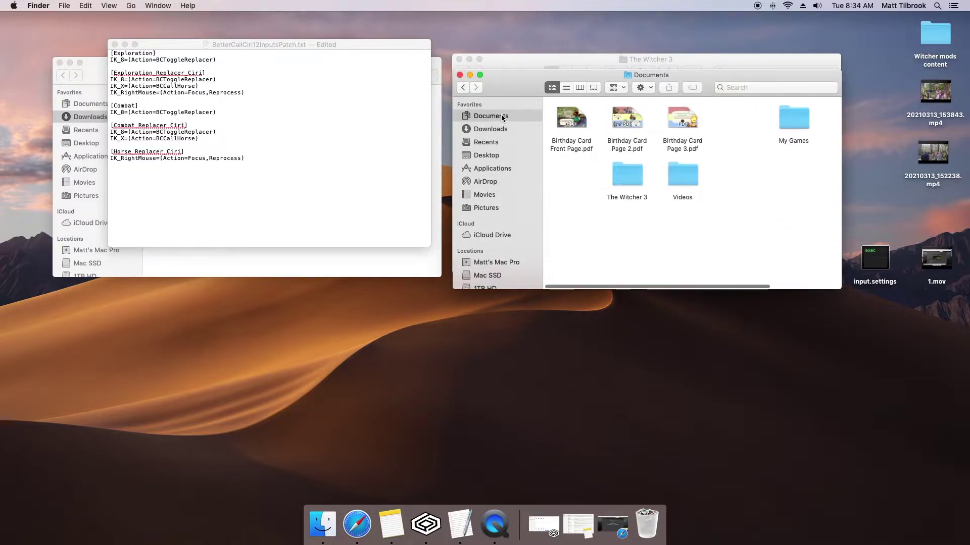
double_click(626, 172)
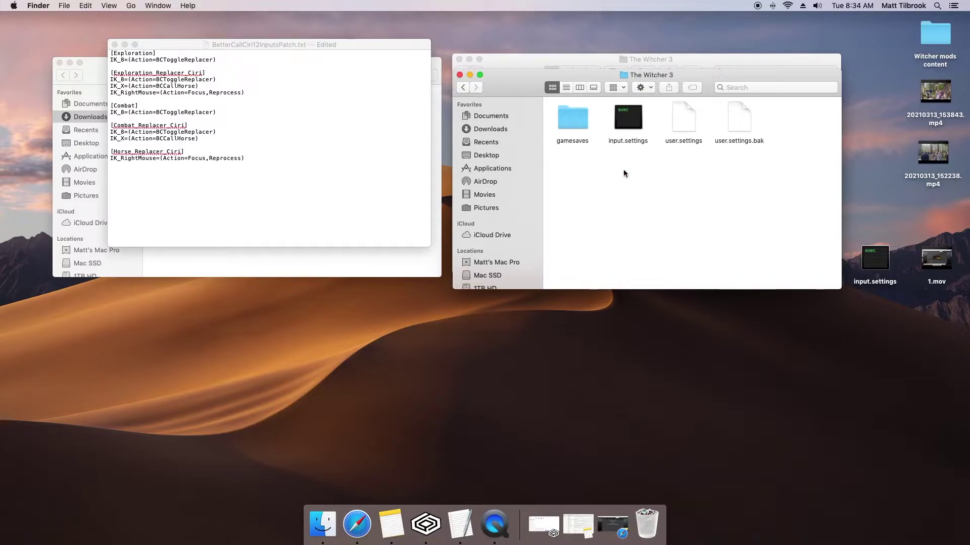
left_click(636, 143)
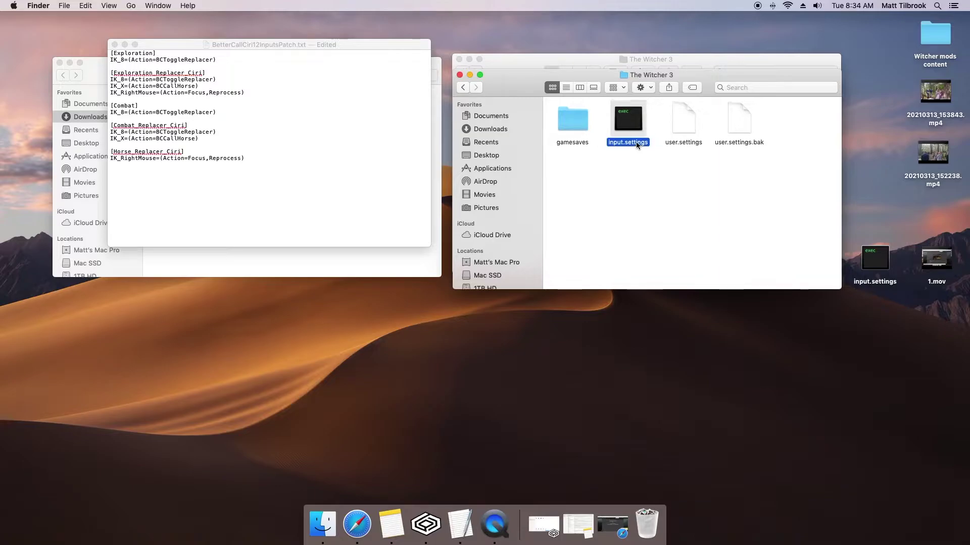
right_click(636, 143)
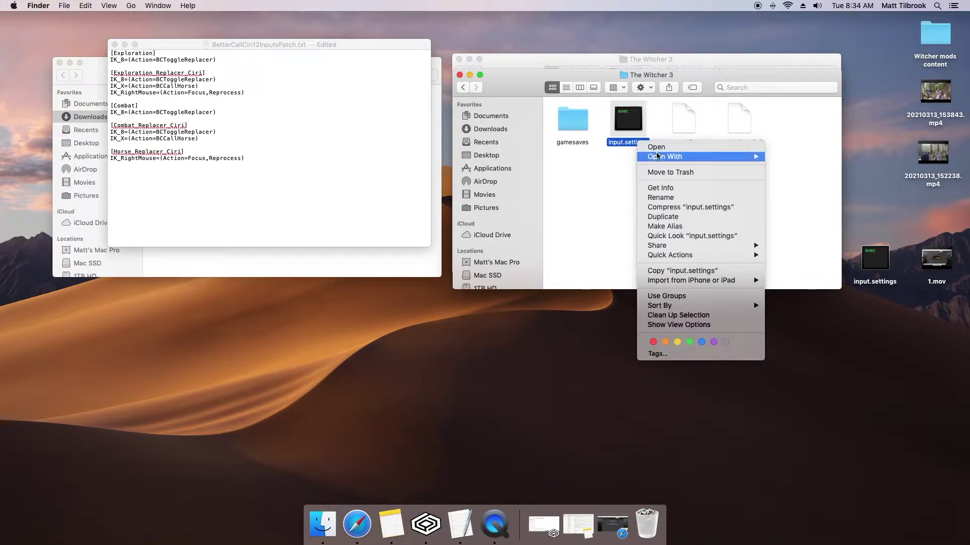
mouse_move(657, 157)
left_click(823, 158)
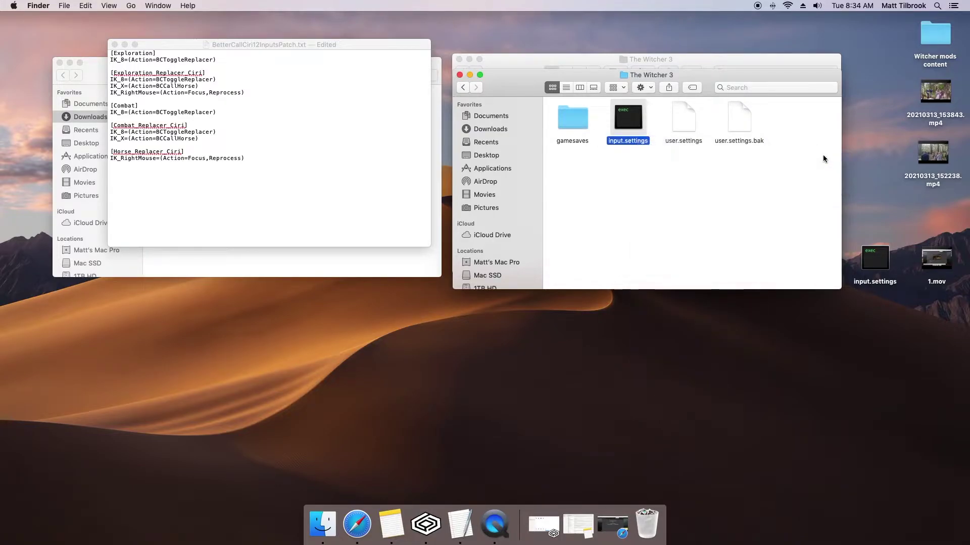
left_click_drag(230, 60, 549, 52)
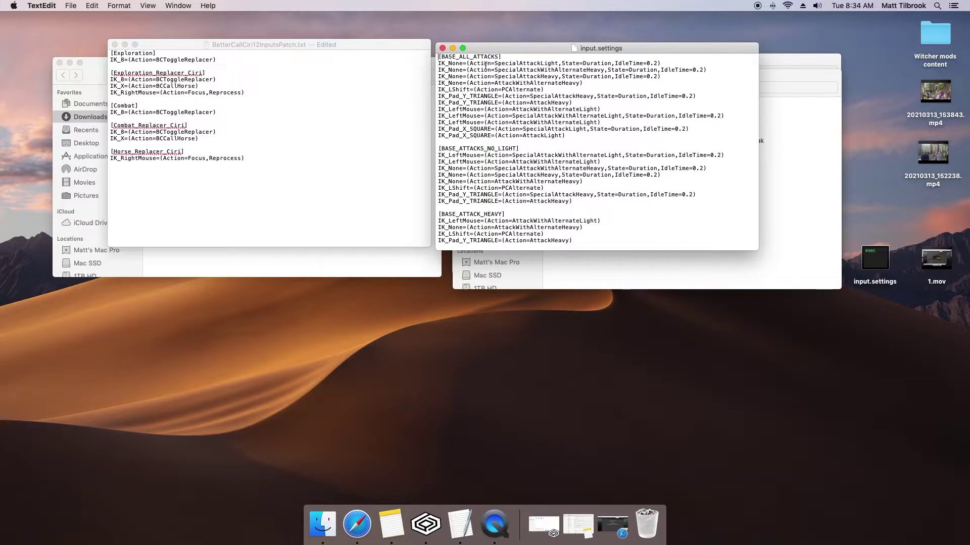
Find the [Exploration] section header in input.settings
key("super+f")
type("exploration")
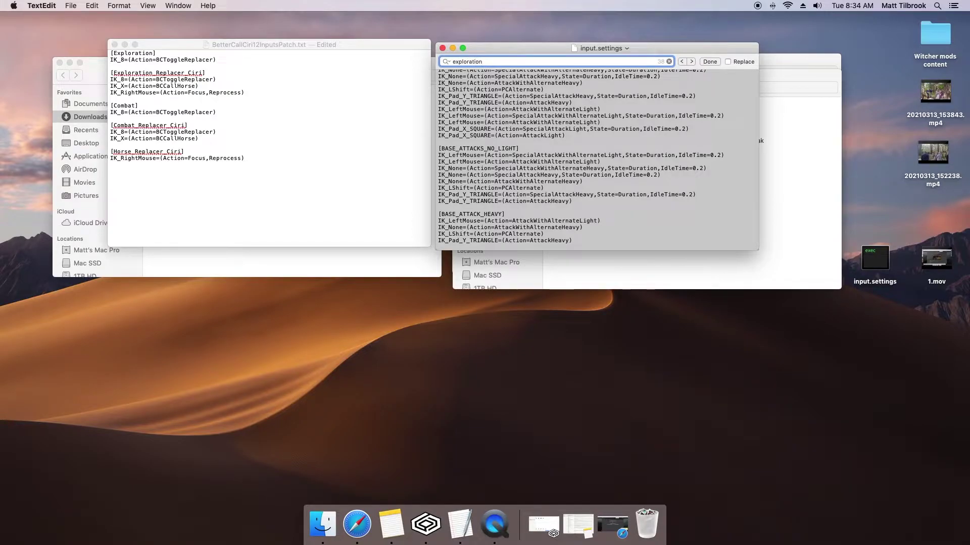
key("Return")
key("Return")
key("Return")
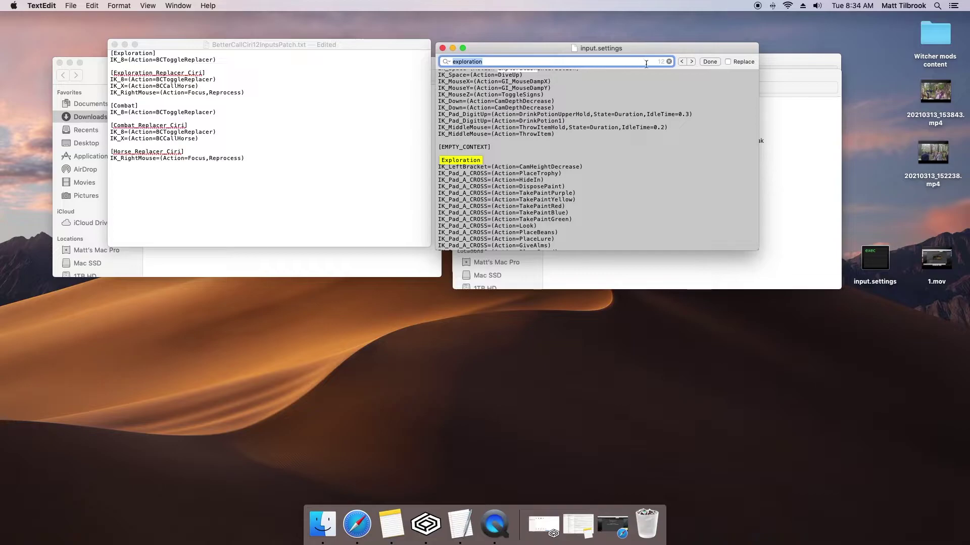
left_click(669, 62)
left_click(524, 146)
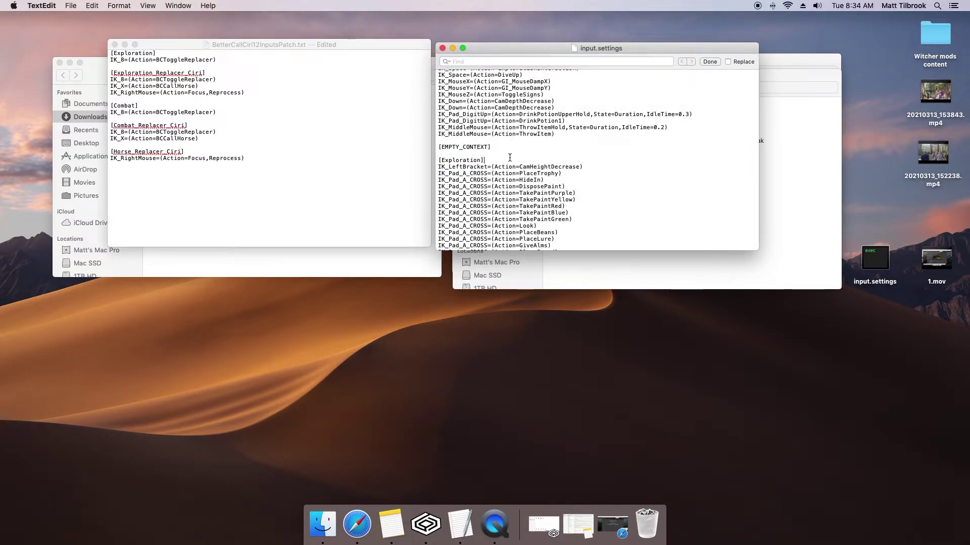
Copy the IK_8=(Action=BCToggleReplacer) line from the patch and paste it under [Exploration]
left_click(112, 62)
left_click_drag(111, 61, 217, 61)
key("super+c")
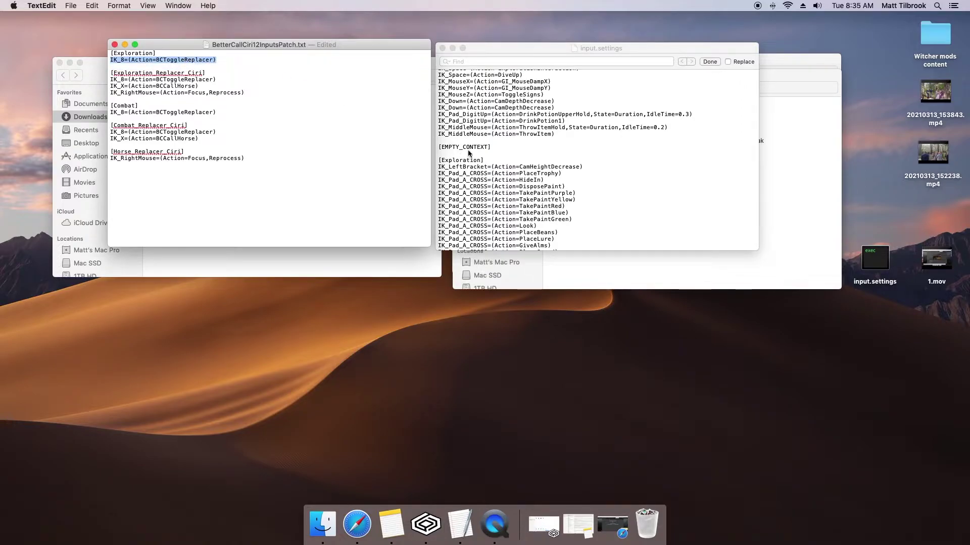
left_click(491, 161)
key("Return")
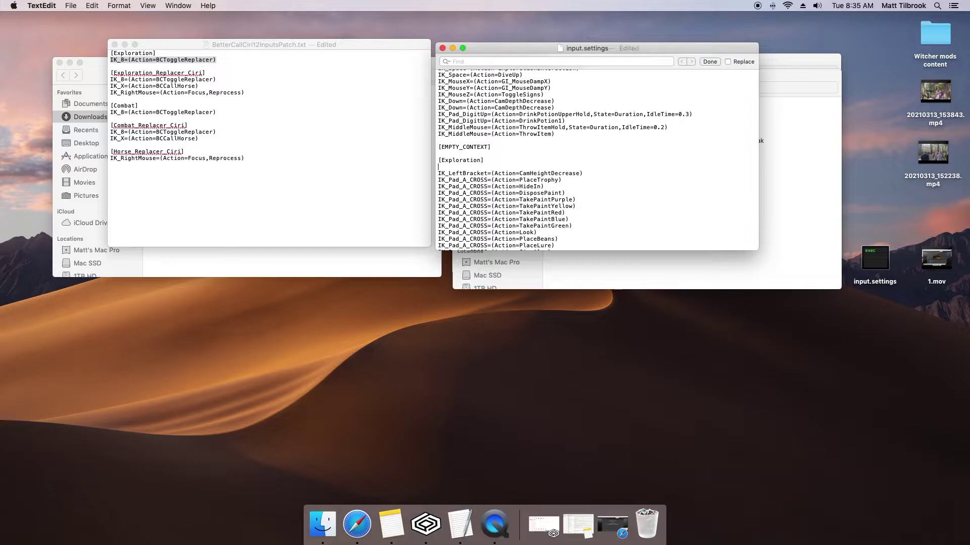
key("super+v")
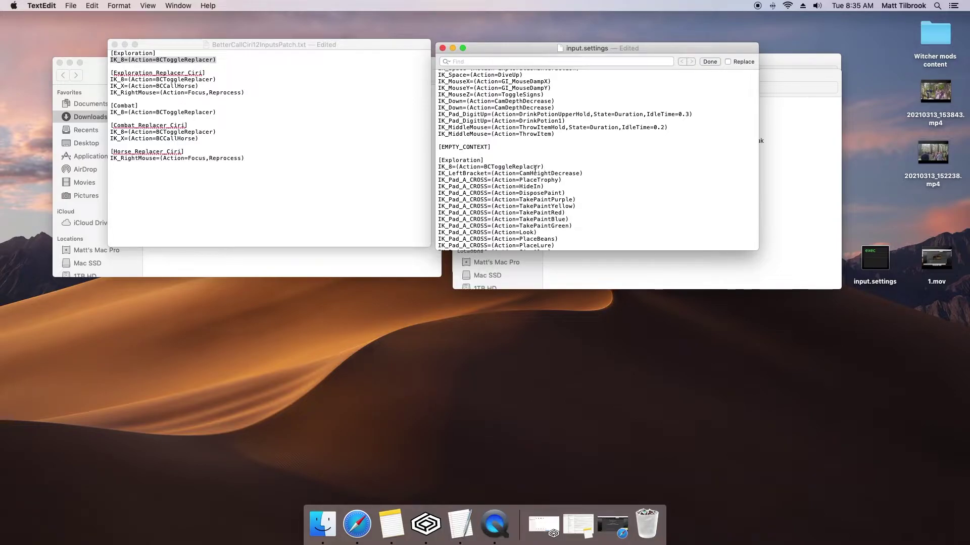
Search for the Exploration_Replacer_Ciri, Combat_Replacer_Ciri and Horse_Replacer_Ciri sections to confirm they exist
type("combat")
key("super+a")
type("exploration_")
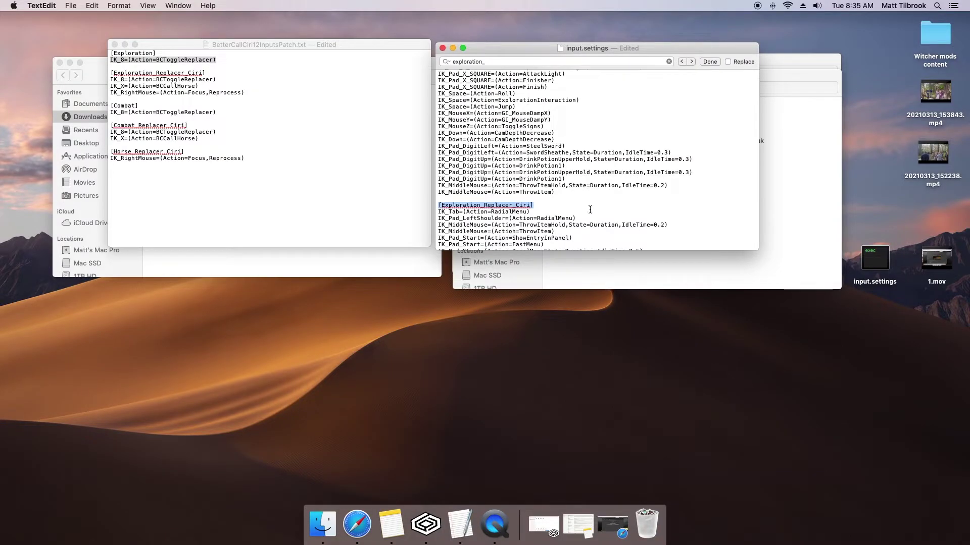
key("super+a")
type("combat_replacer")
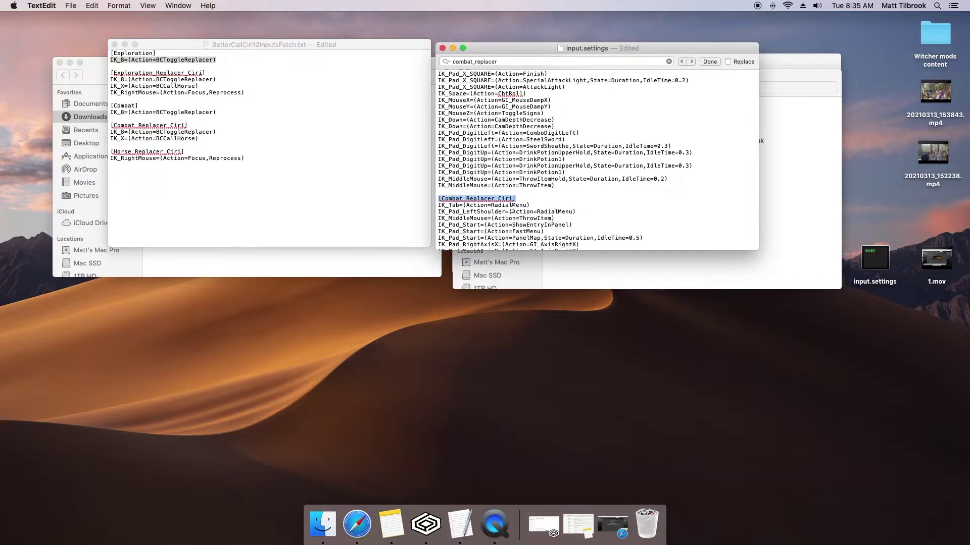
key("super+a")
type("horse_replacer")
left_click_drag(513, 205, 437, 204)
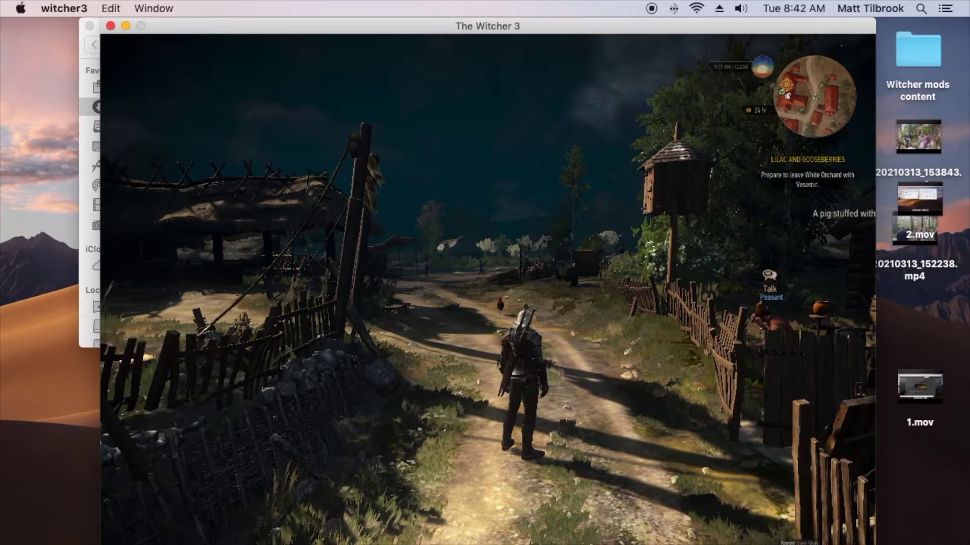
Switch to Ciri with key 8, run her through the village, attack, and talk to a villager
key("8")
key("w")
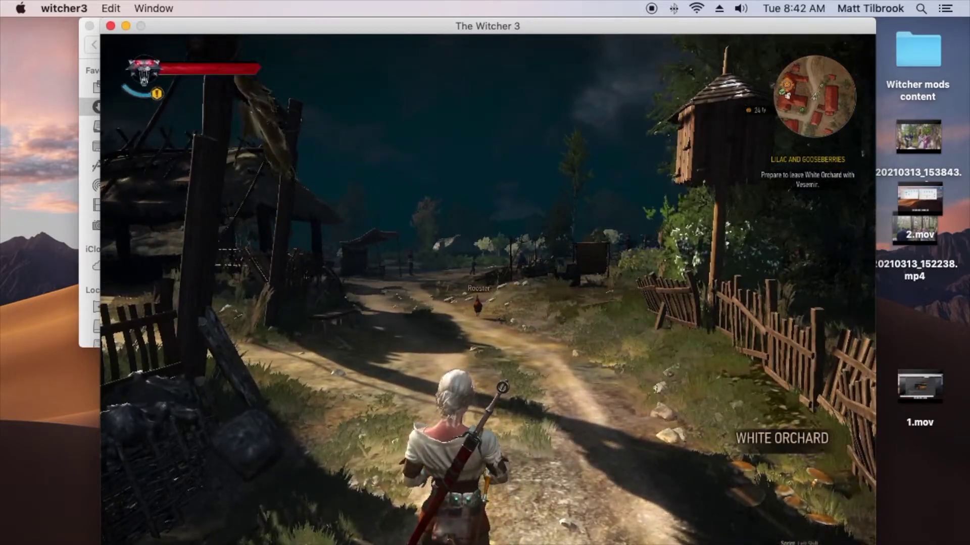
key("w")
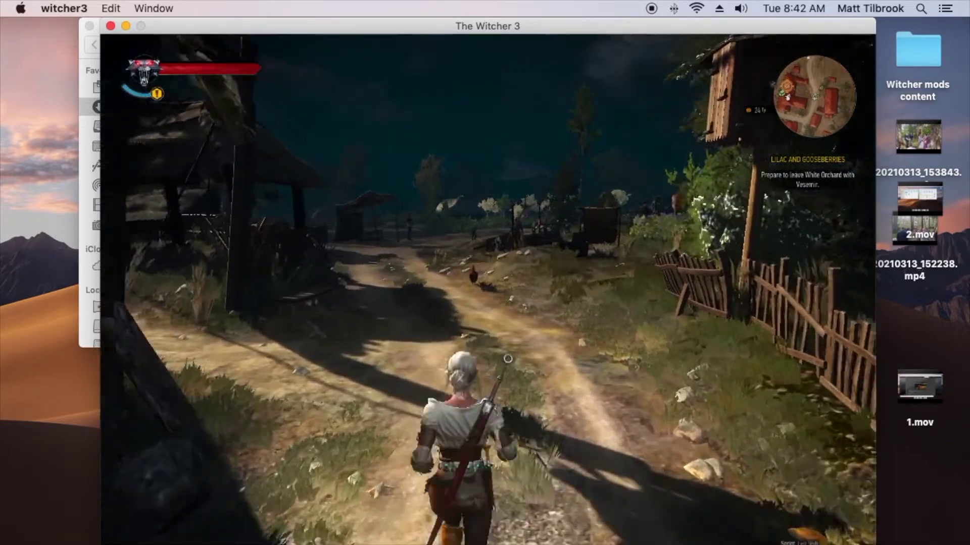
key("w")
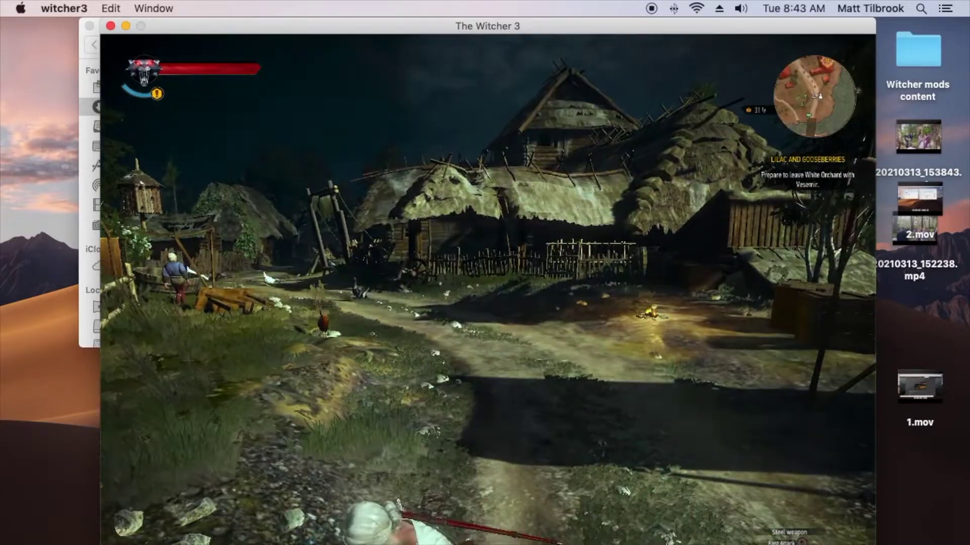
key("w")
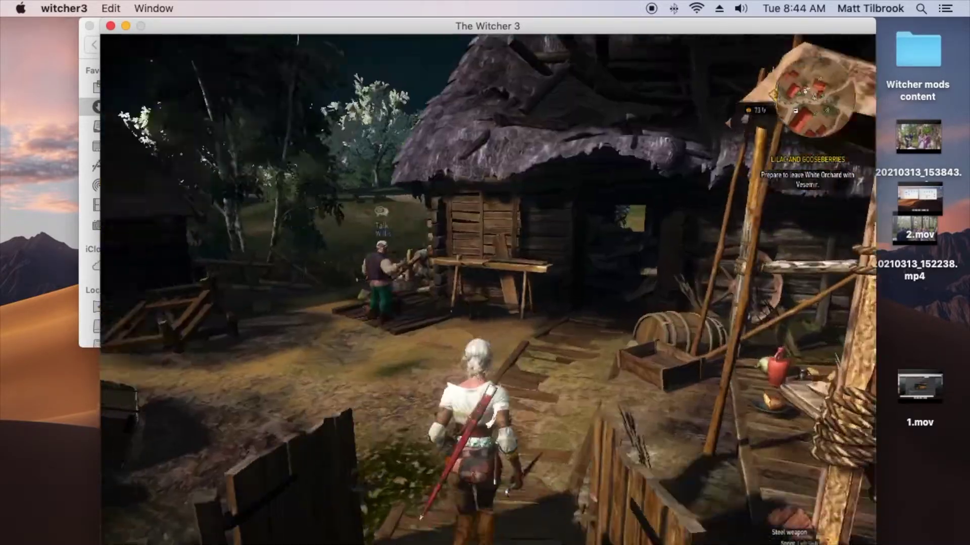
key("w")
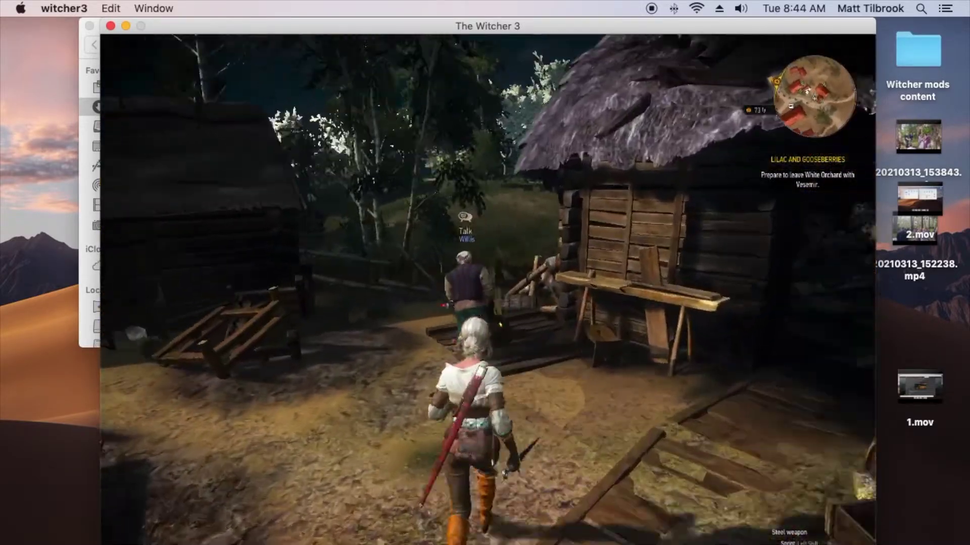
key("e")
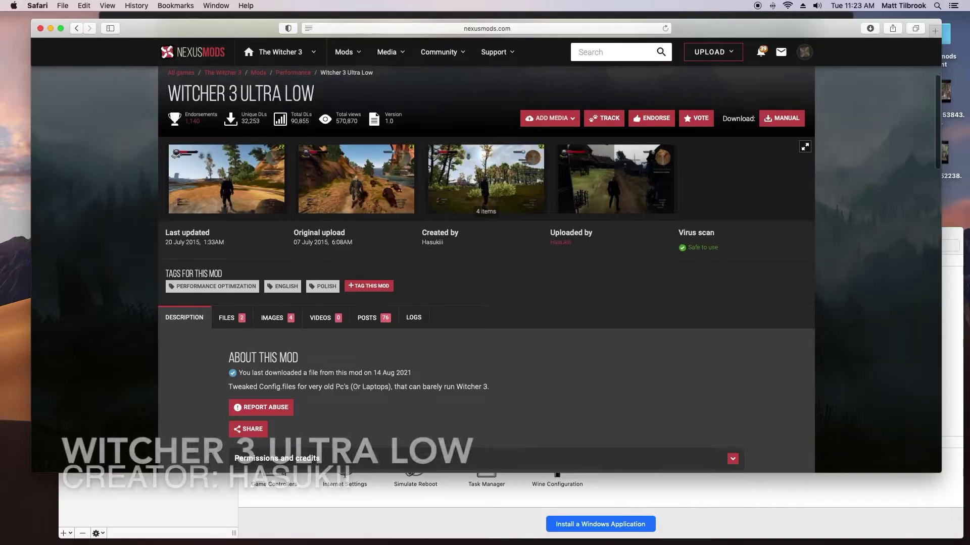
Scroll through the Witcher 3 Ultra Low mod page description on Nexus Mods
scroll(563, 275, "down", 5)
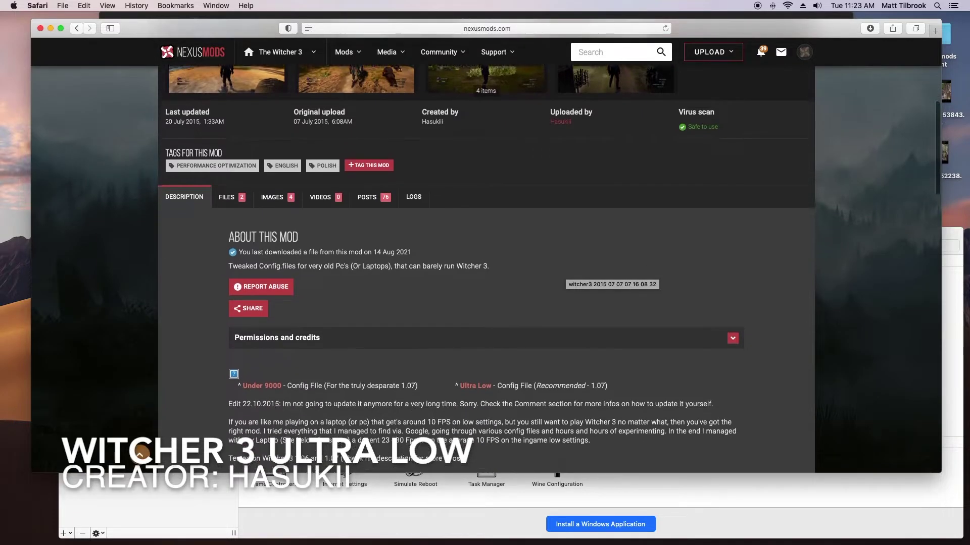
scroll(485, 267, "down", 5)
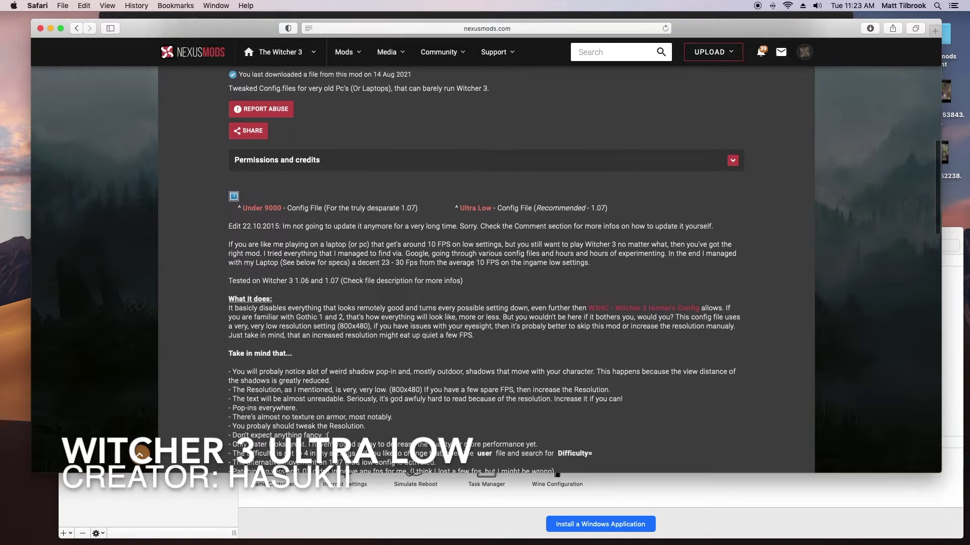
scroll(484, 267, "down", 6)
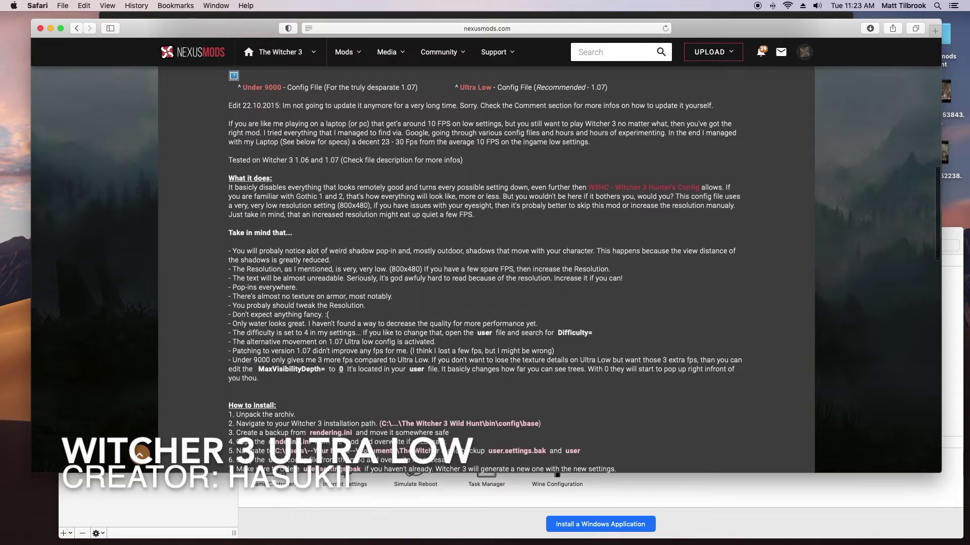
scroll(485, 268, "down", 5)
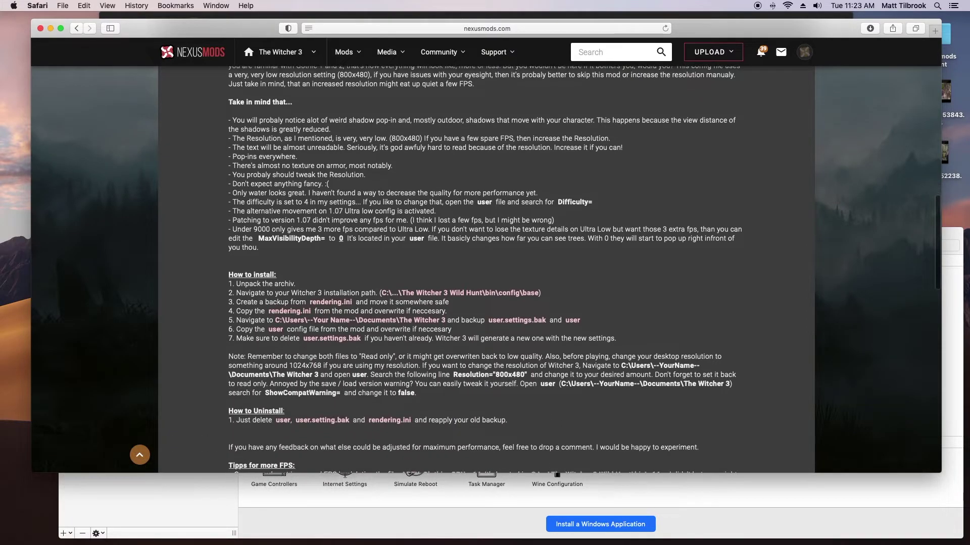
scroll(484, 268, "down", 2)
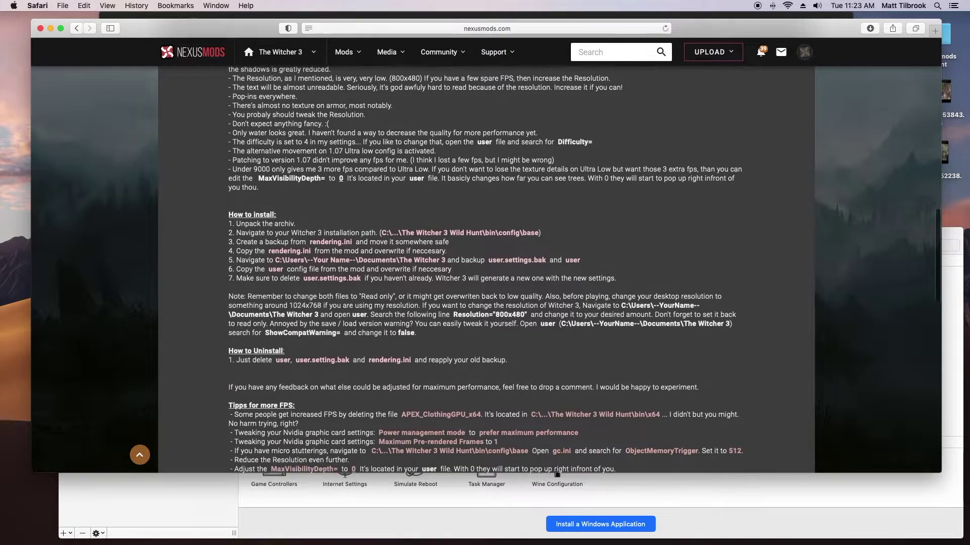
scroll(485, 268, "down", 2)
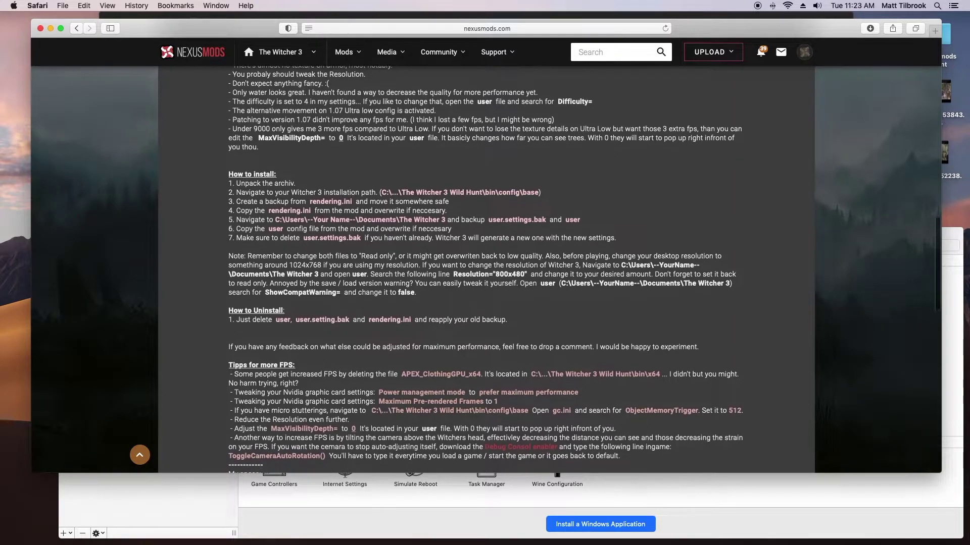
scroll(485, 268, "down", 3)
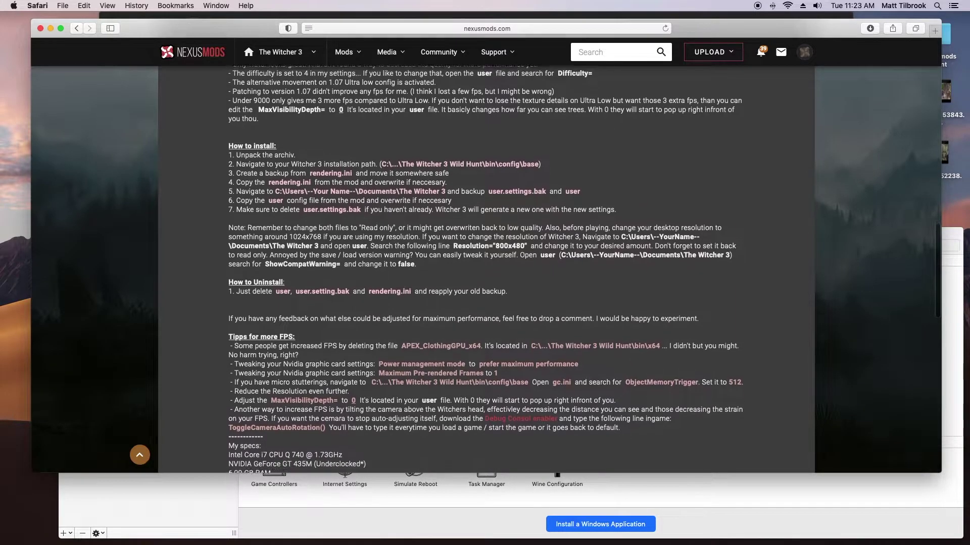
scroll(485, 268, "down", 3)
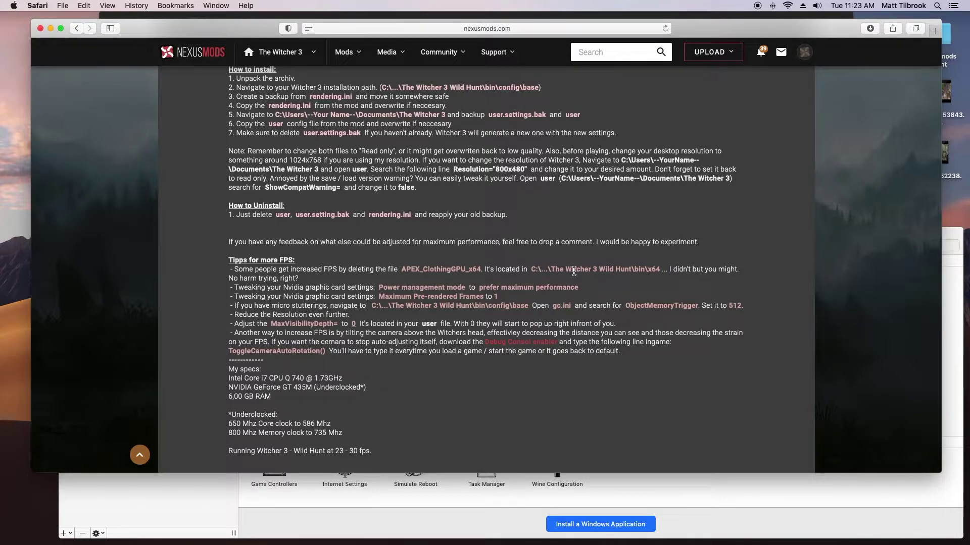
scroll(573, 271, "up", 15)
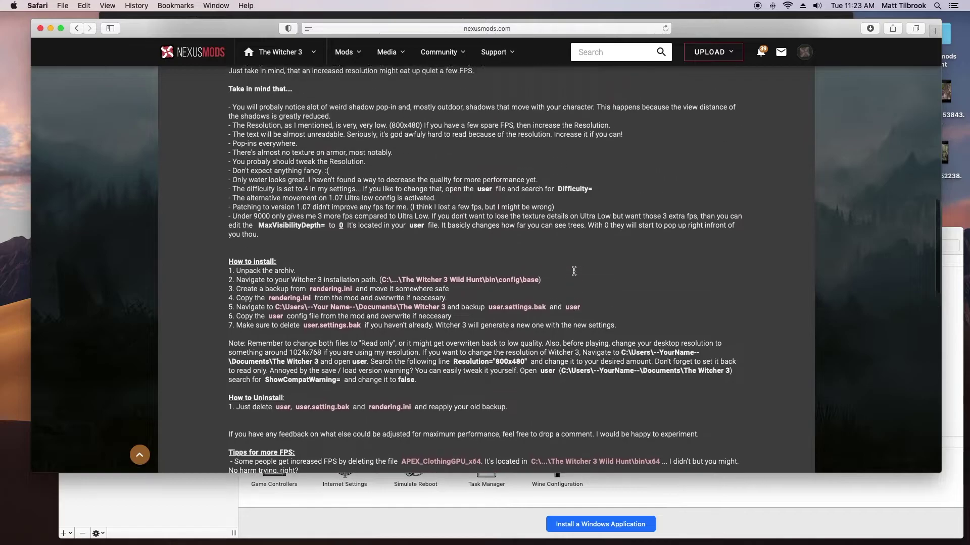
scroll(574, 271, "up", 10)
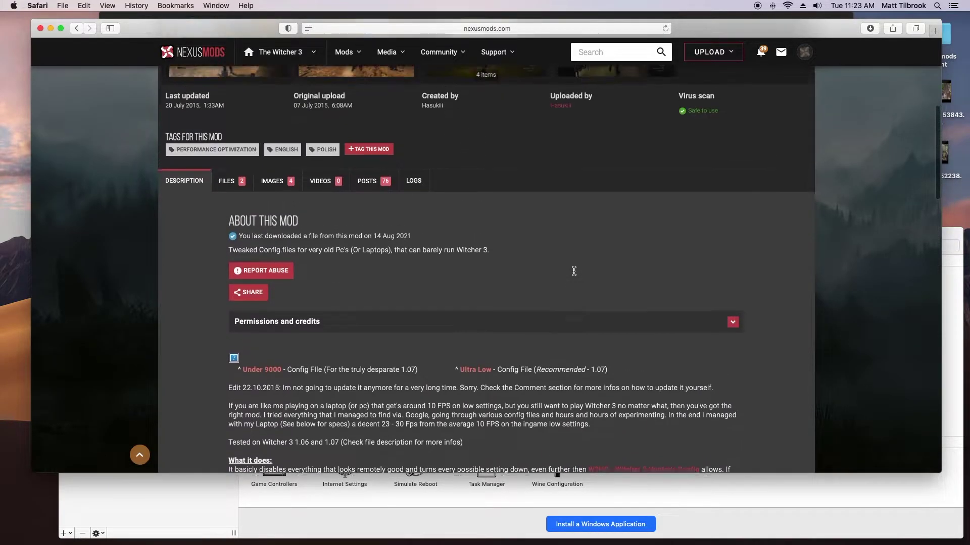
scroll(573, 272, "down", 1)
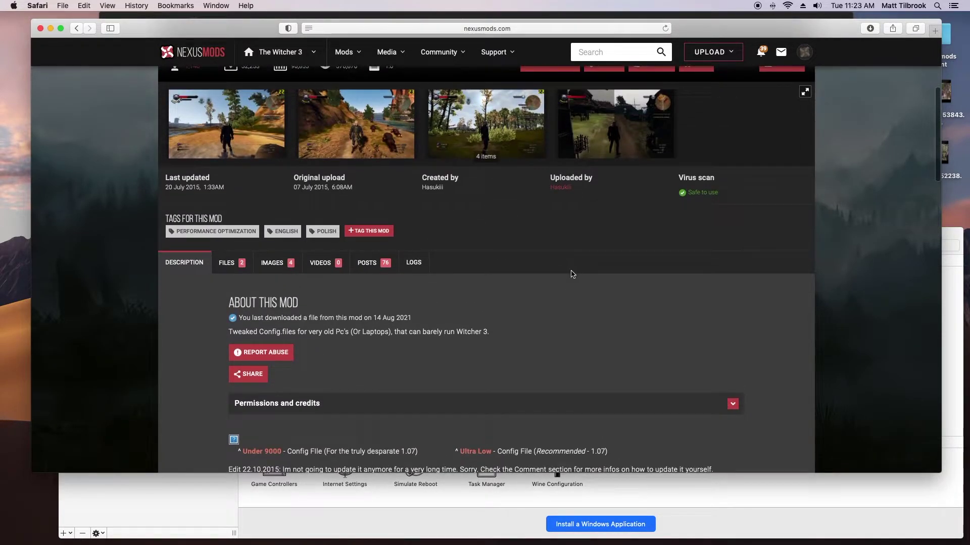
Show the mod's FILES list and scroll to the Ultra Low and Under 9000 main files
left_click(245, 272)
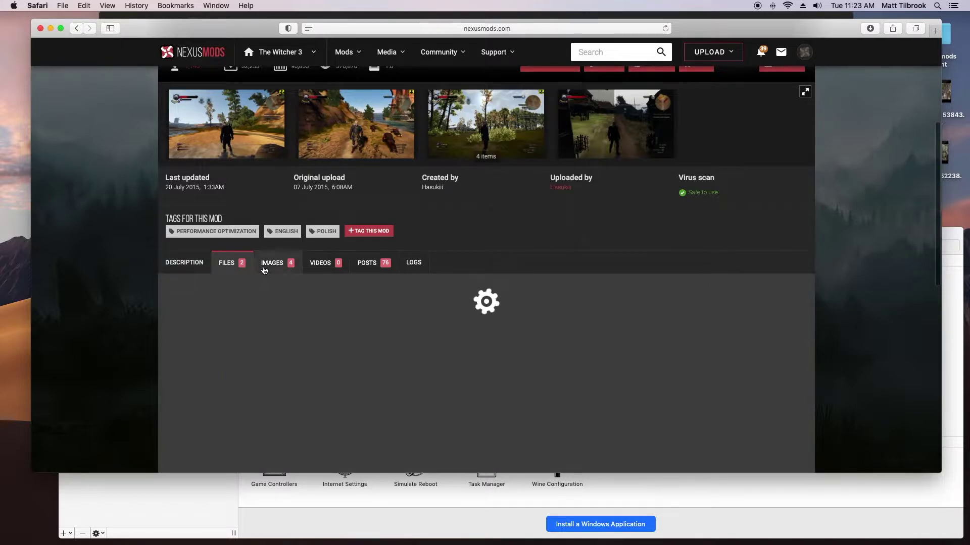
scroll(270, 271, "down", 5)
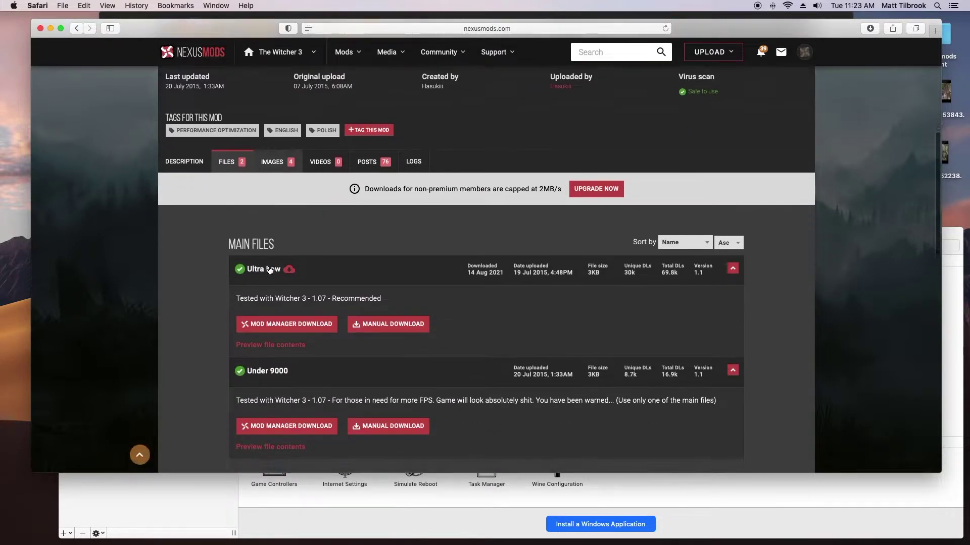
scroll(271, 271, "down", 1)
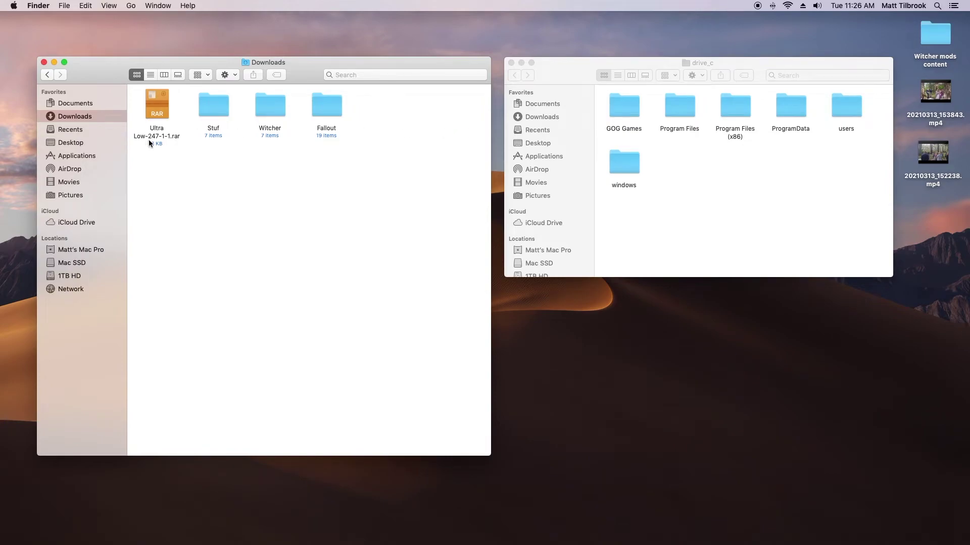
Extract Ultra Low-247-1-1.rar with The Unarchiver and open the resulting Ultra Low v1.1 folder
left_click(157, 138)
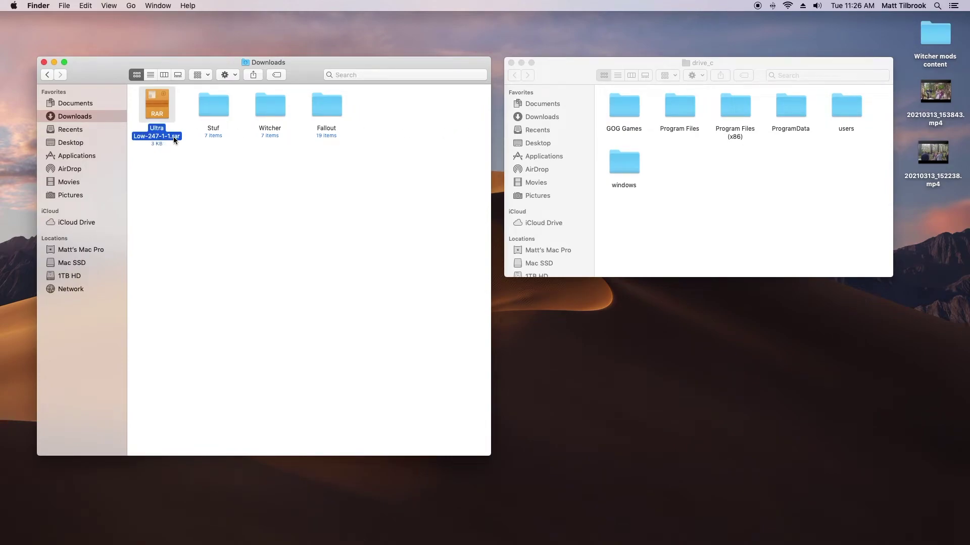
right_click(174, 136)
mouse_move(211, 151)
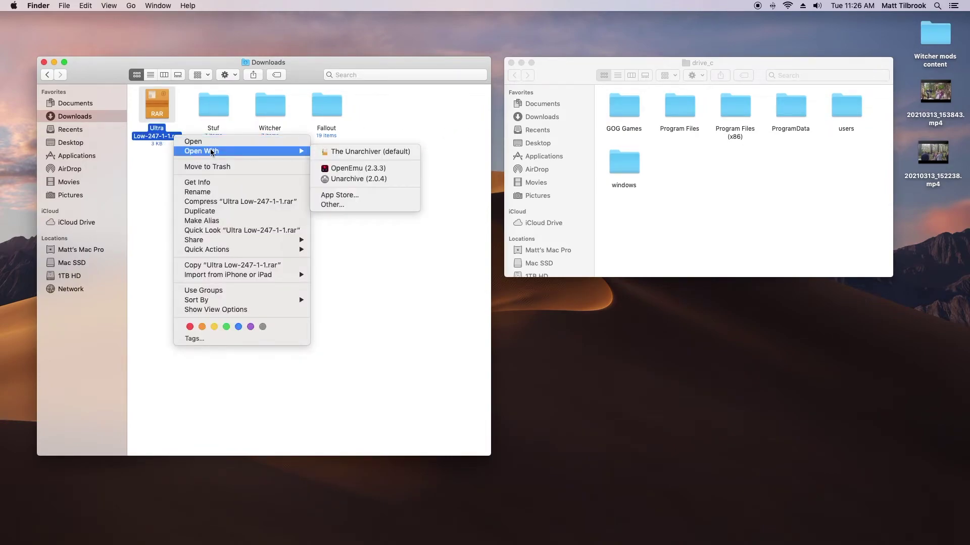
left_click(365, 154)
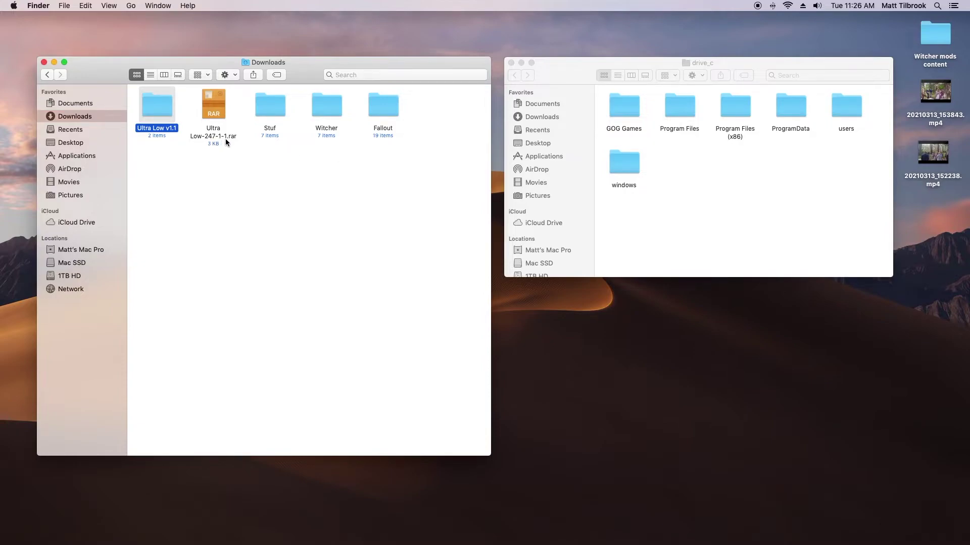
double_click(162, 129)
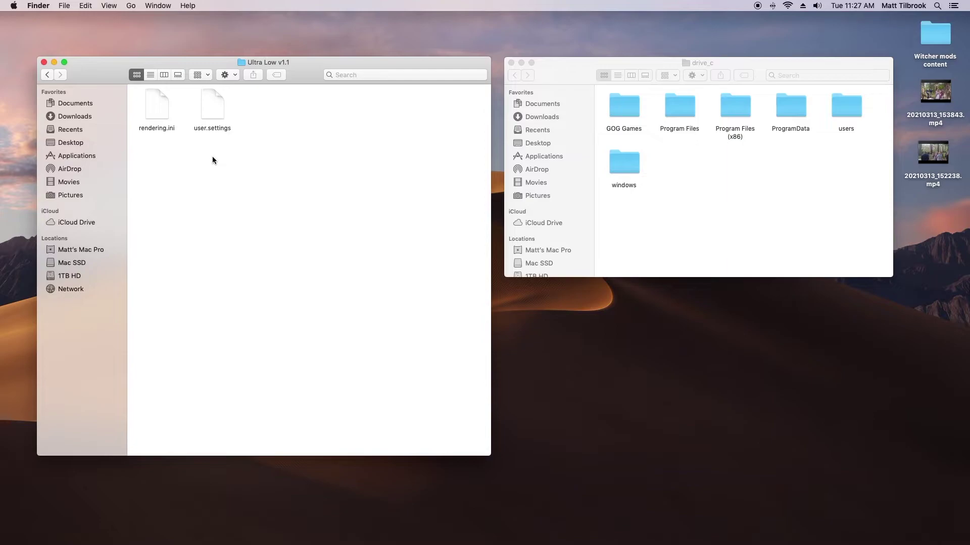
Open the game's bin > config > base folder holding the .ini files
left_click(627, 483)
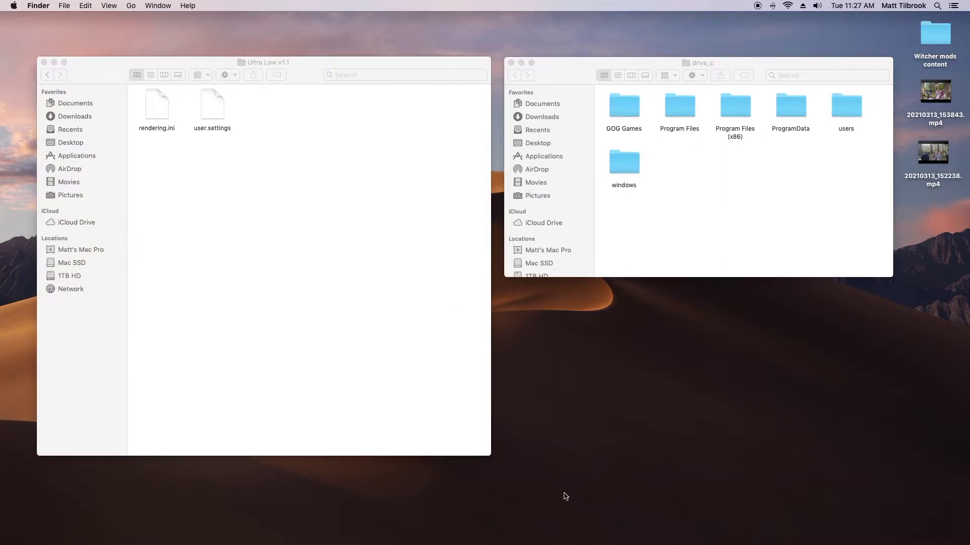
mouse_move(552, 544)
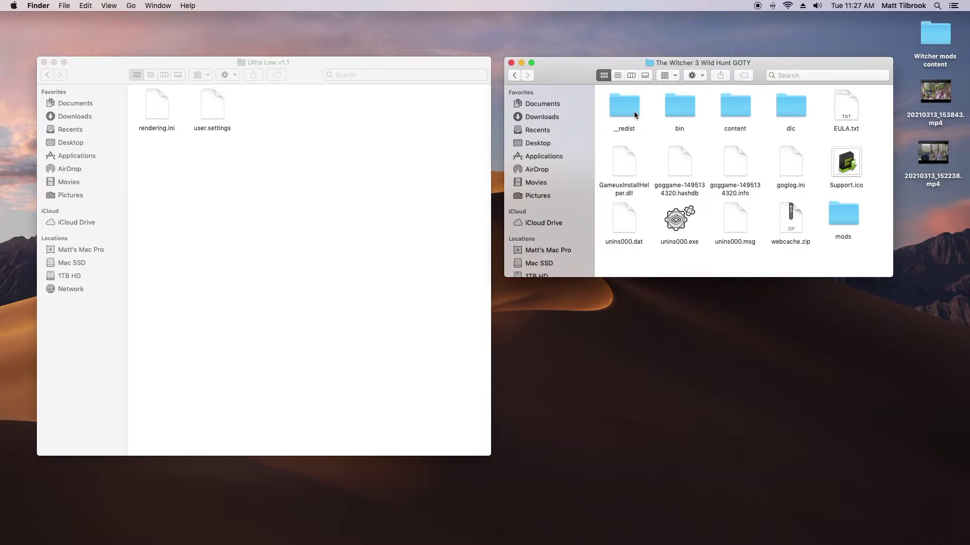
double_click(684, 113)
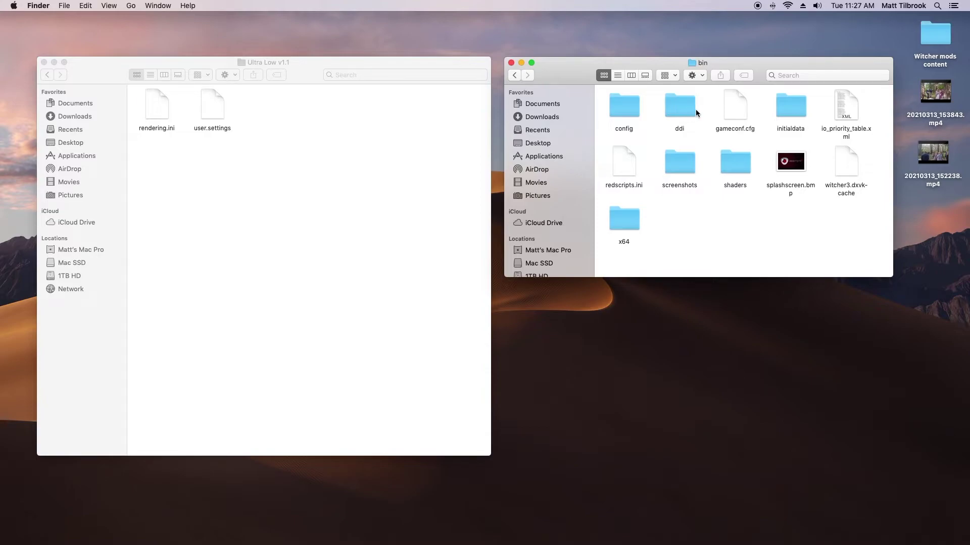
double_click(632, 108)
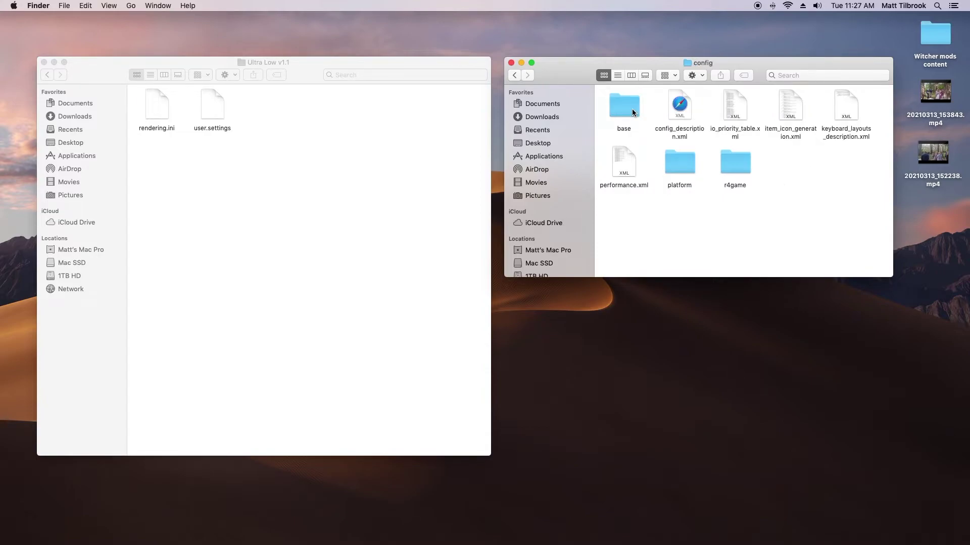
double_click(632, 109)
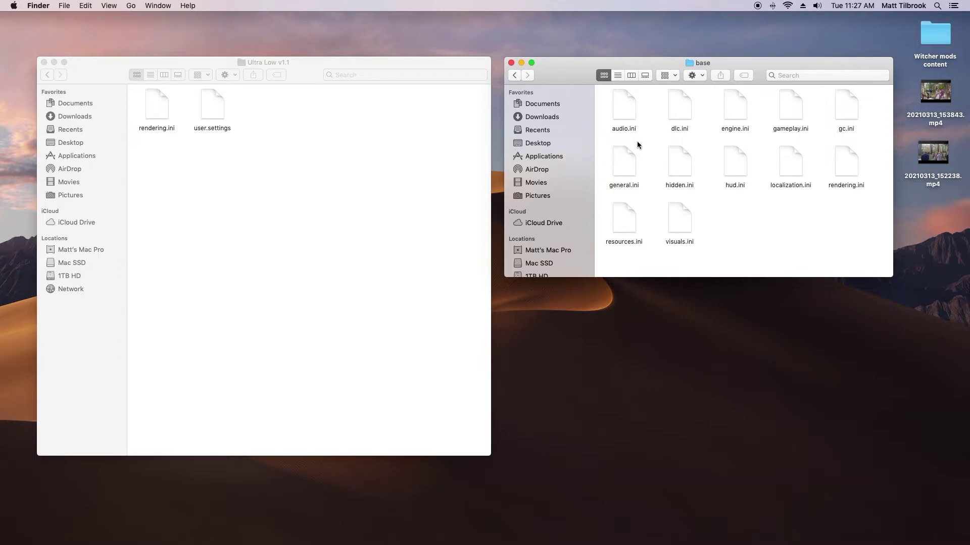
Back up rendering.ini to the desktop and replace it with the Ultra Low rendering.ini
left_click(841, 157)
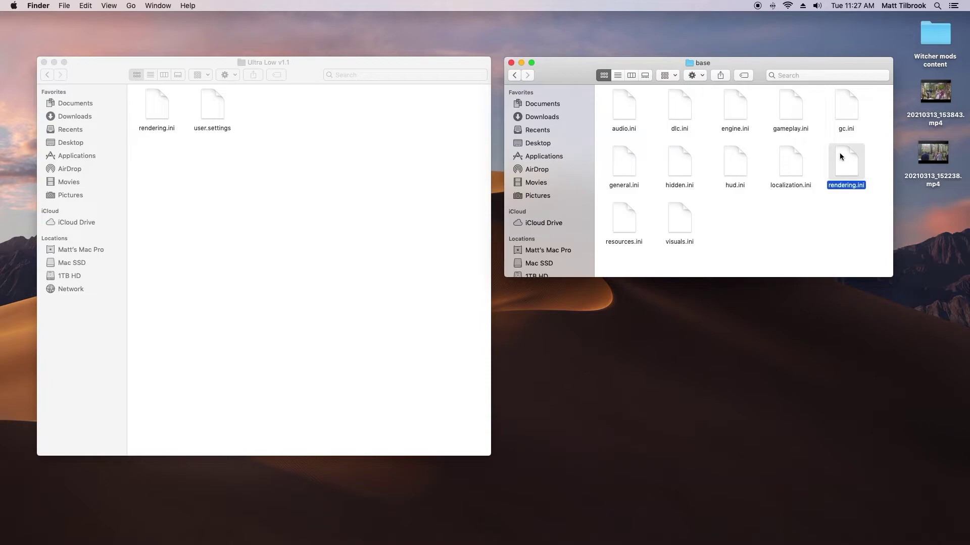
left_click(926, 226)
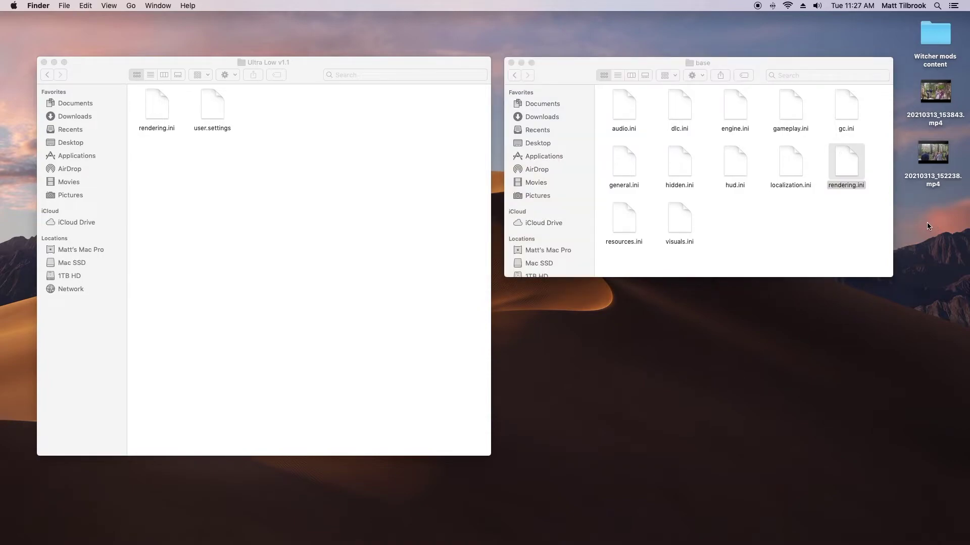
key("super+v")
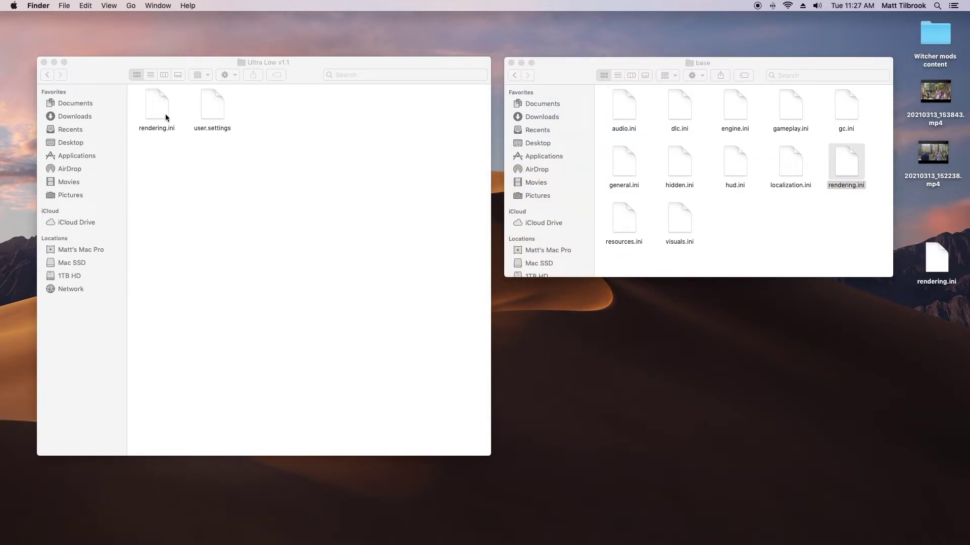
left_click_drag(166, 117, 840, 229)
left_click(650, 203)
Copy the original user.settings from Documents > The Witcher 3 to the desktop, then overwrite it with Ultra Low's
key("shift+super+o")
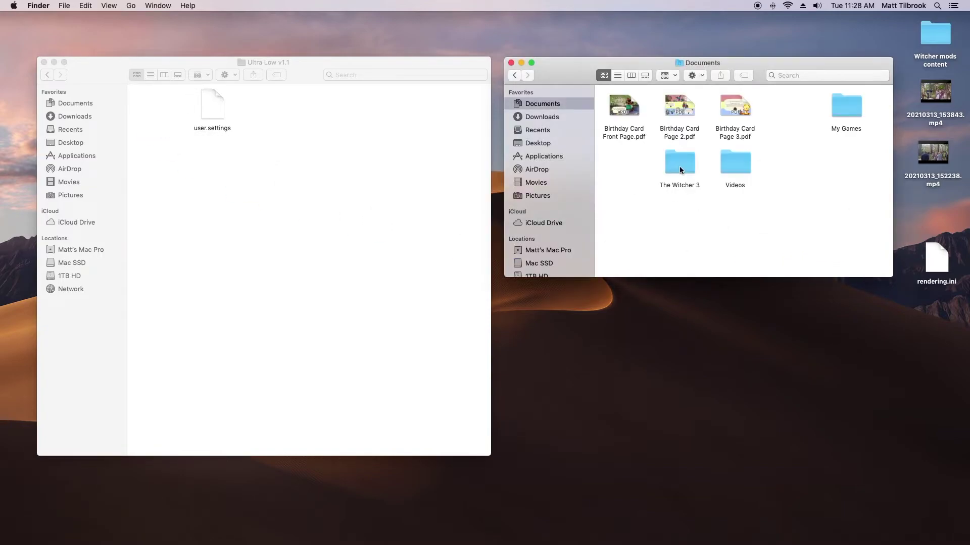
double_click(679, 168)
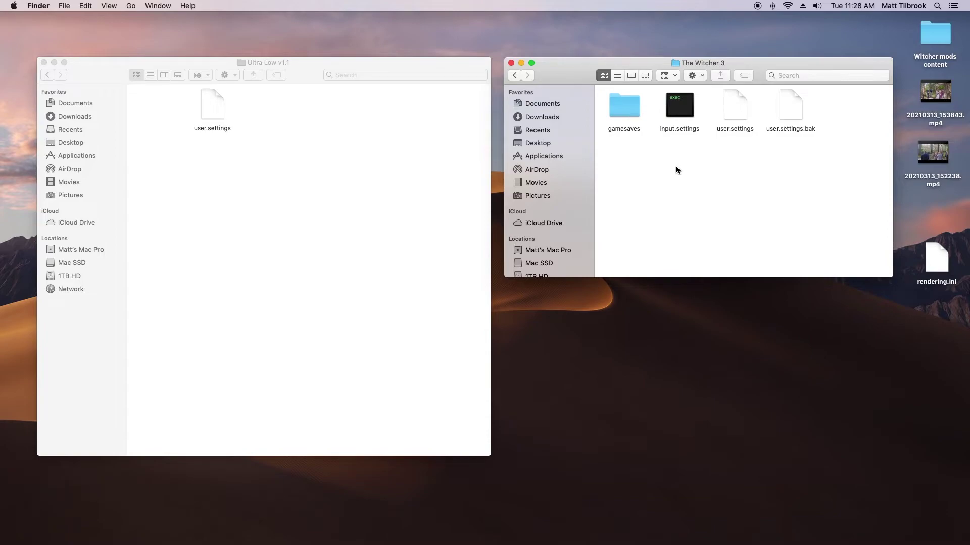
left_click(735, 107)
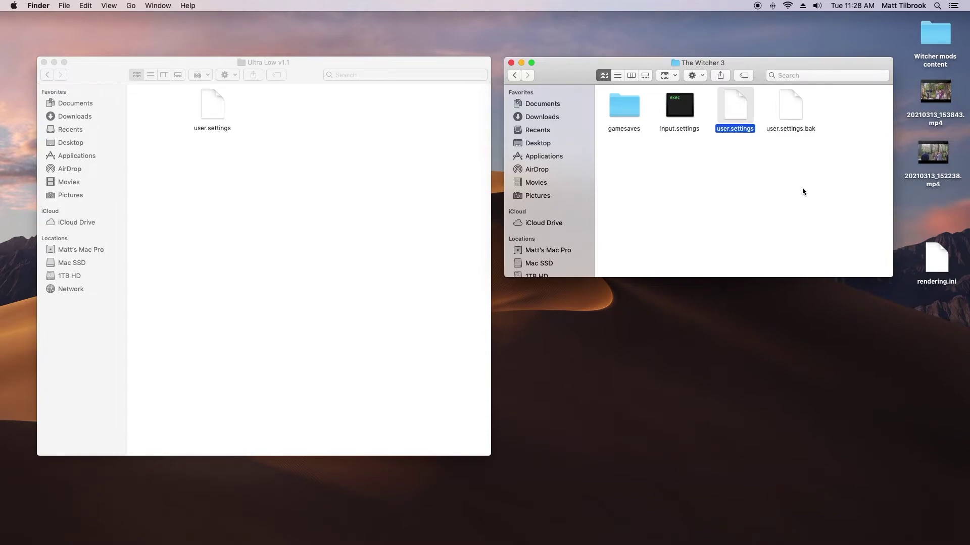
left_click(952, 356)
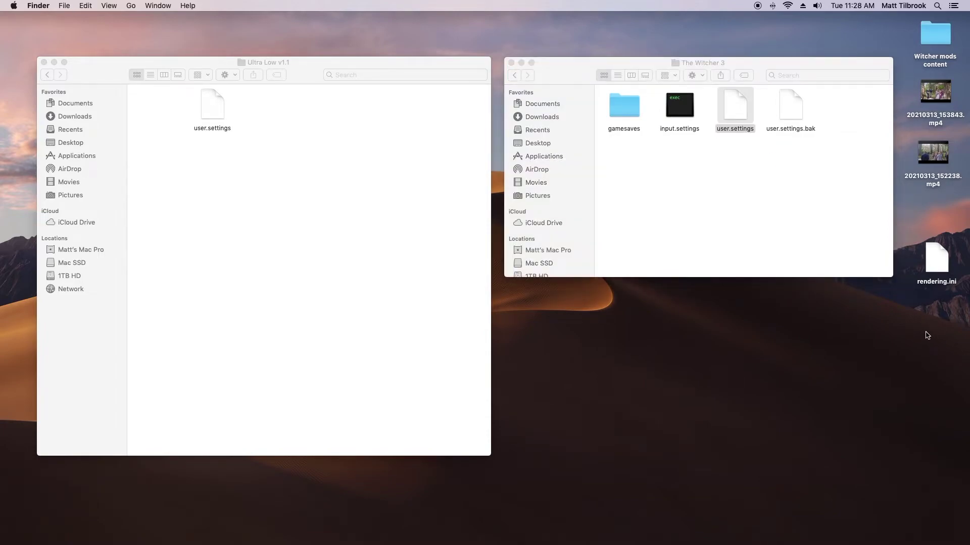
key("super+v")
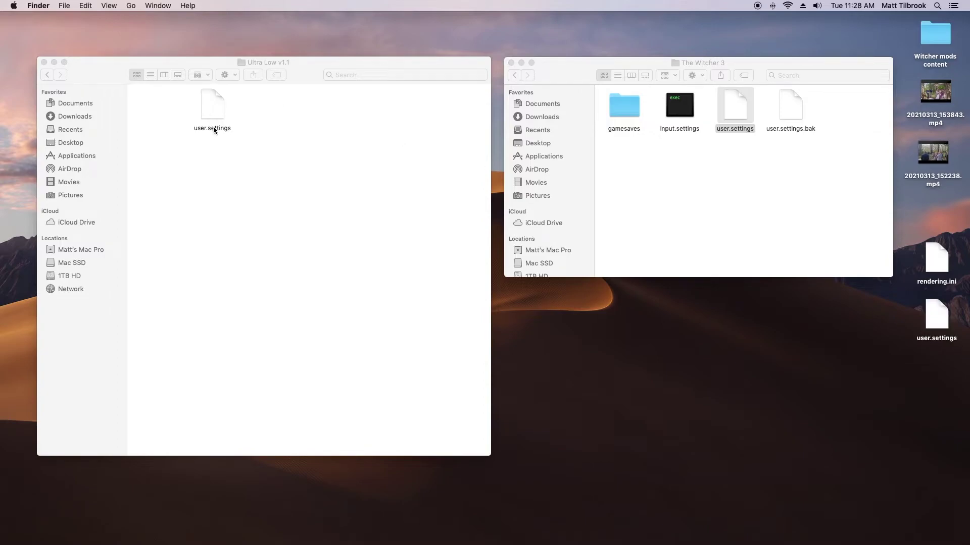
left_click_drag(213, 130, 714, 184)
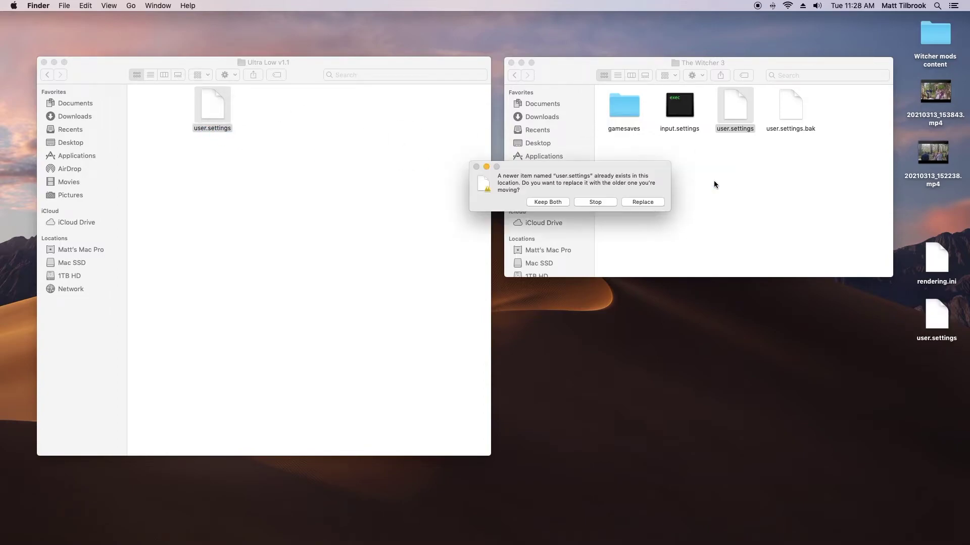
left_click(642, 202)
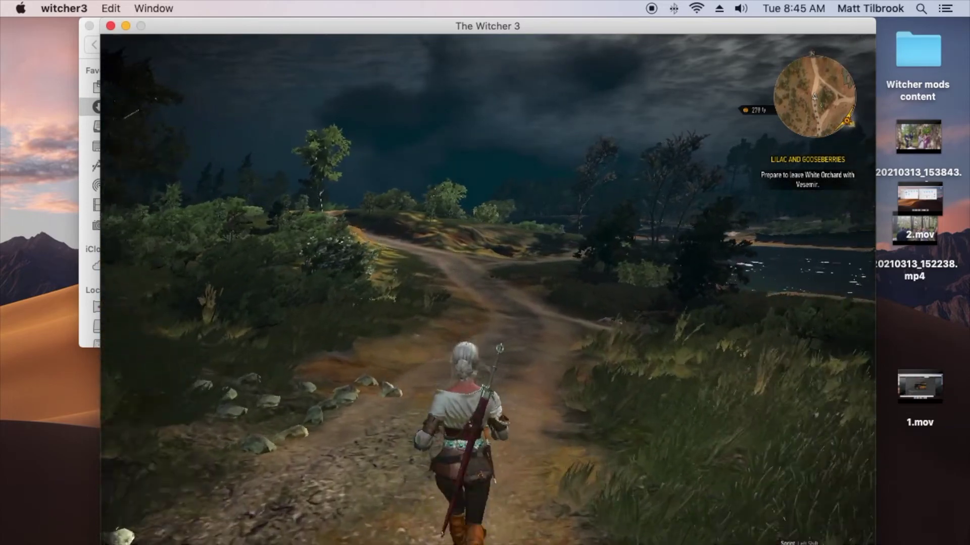
Draw Ciri's steel sword twice while running, briefly bringing up her ability wheel in between
key("1")
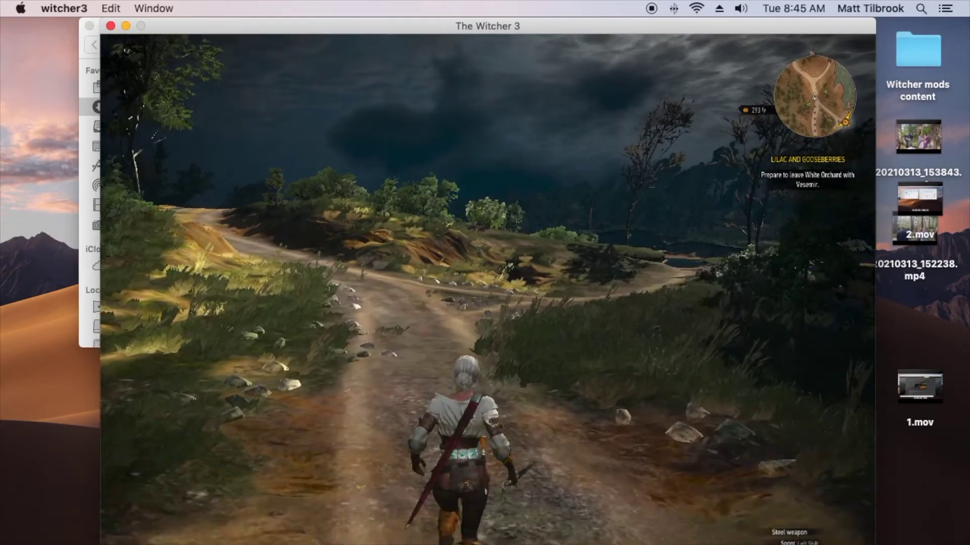
key("Tab")
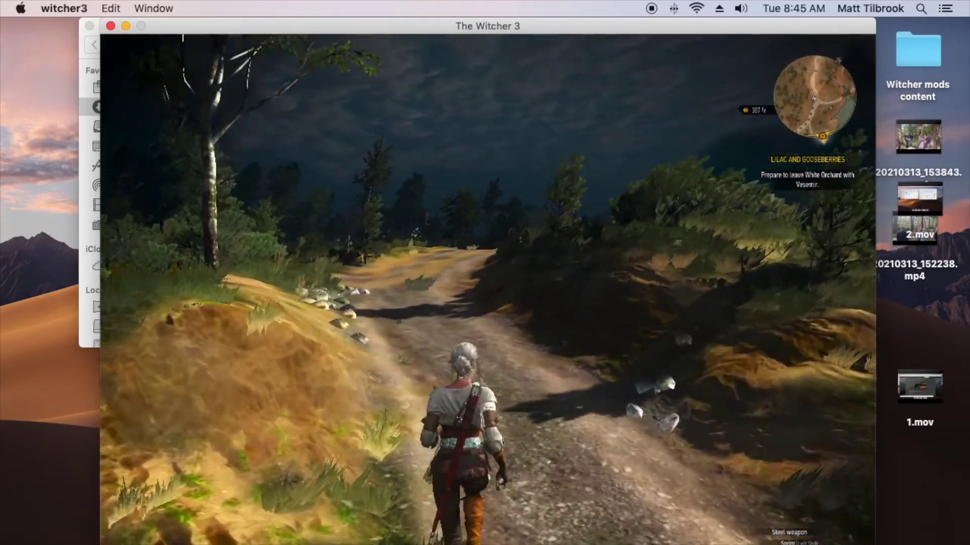
key("1")
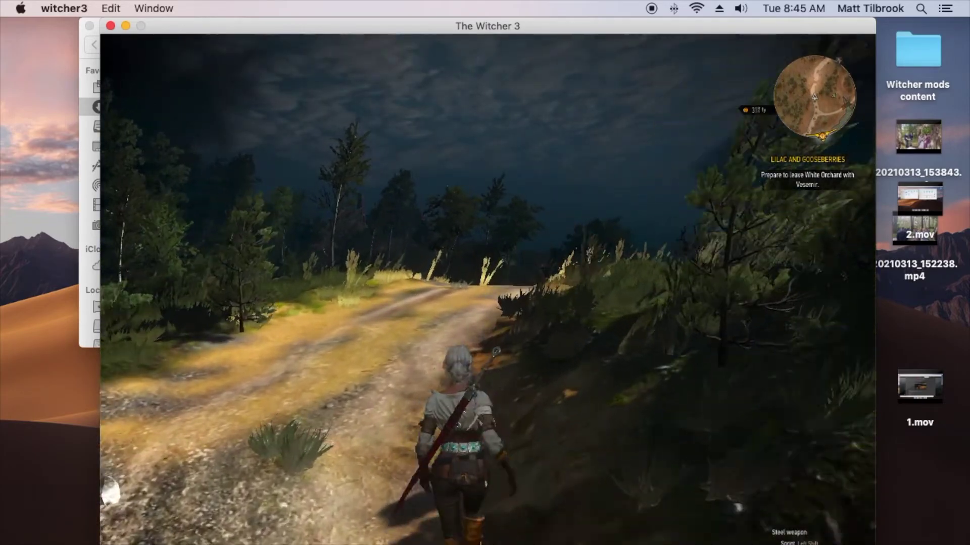